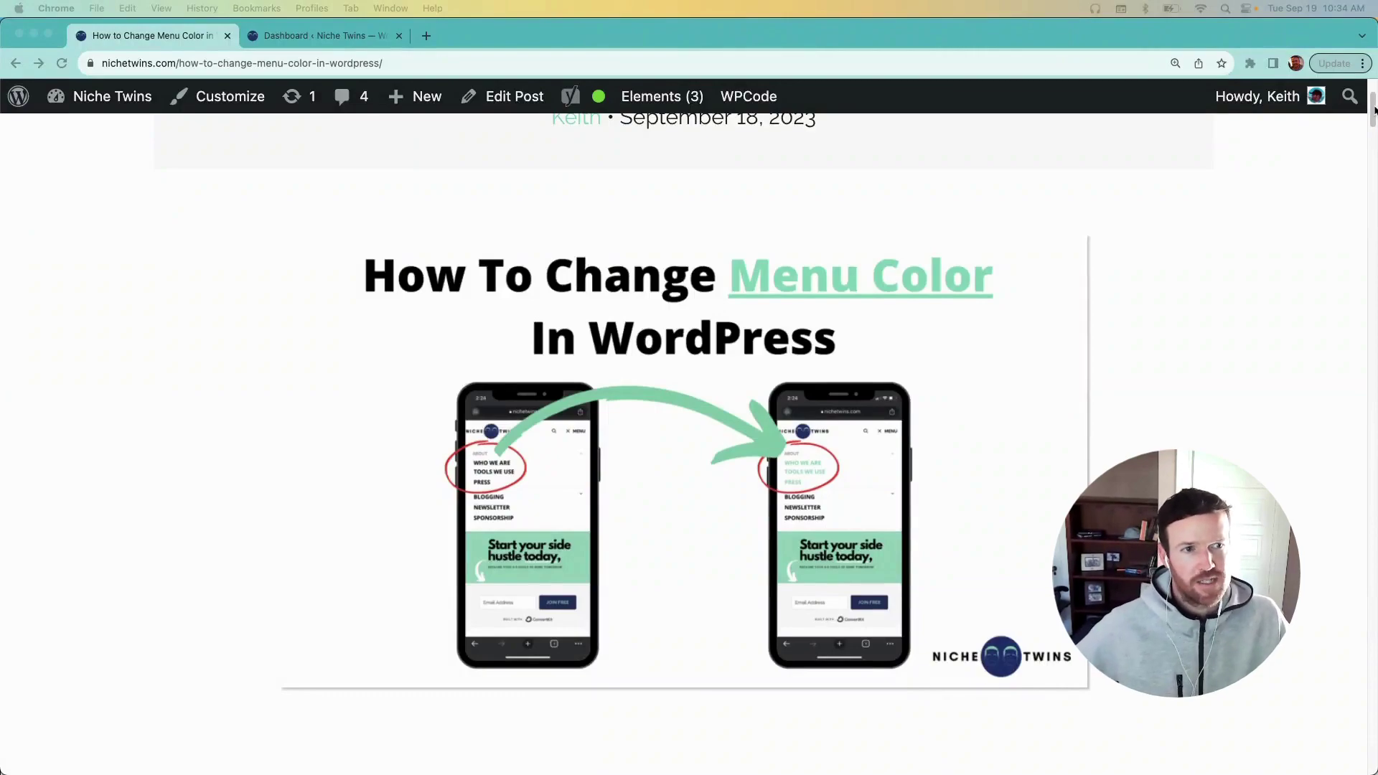
Step: Scroll through the menu-colour tutorial article
{"action": "left_click", "coordinate": [1375, 110]}
{"action": "left_click_drag", "start_coordinate": [1375, 115], "coordinate": [1374, 210]}
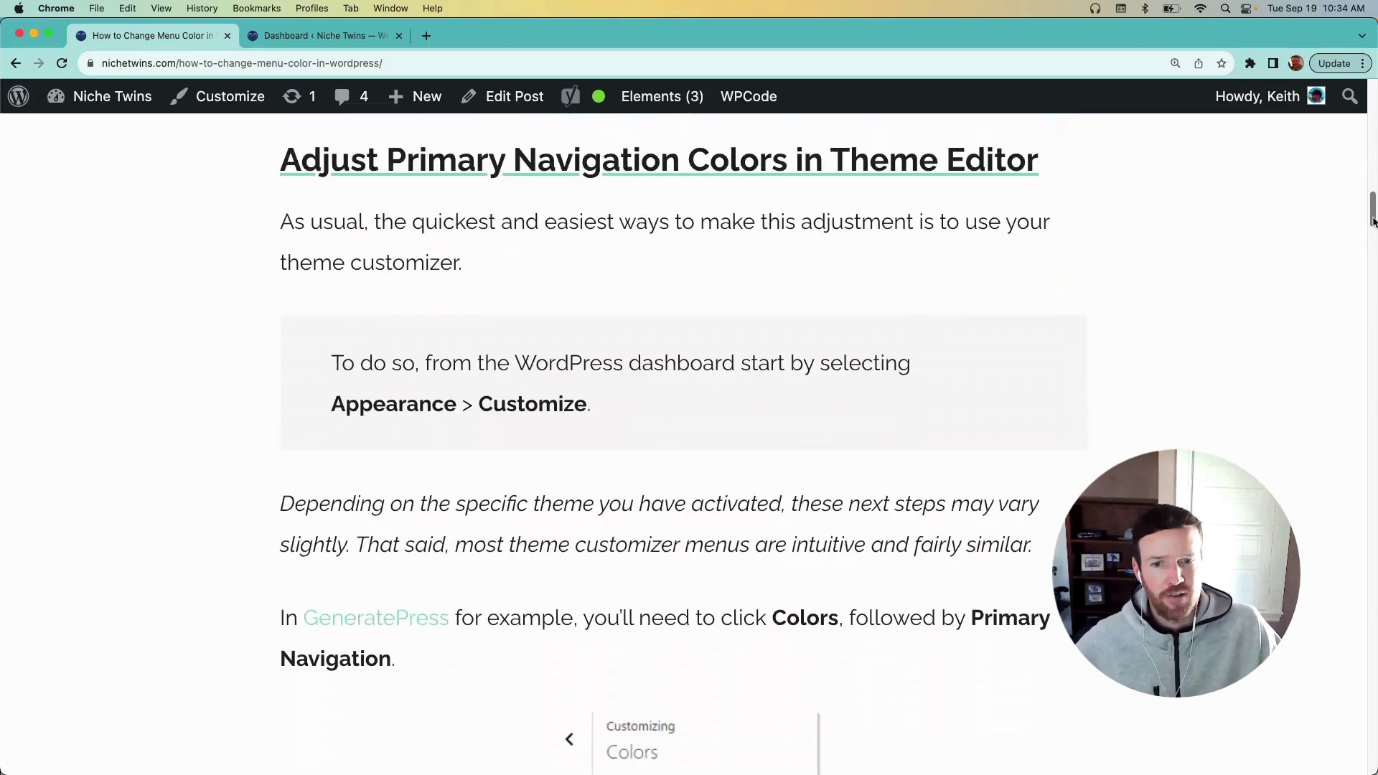
{"action": "left_click_drag", "start_coordinate": [1373, 220], "coordinate": [1373, 294]}
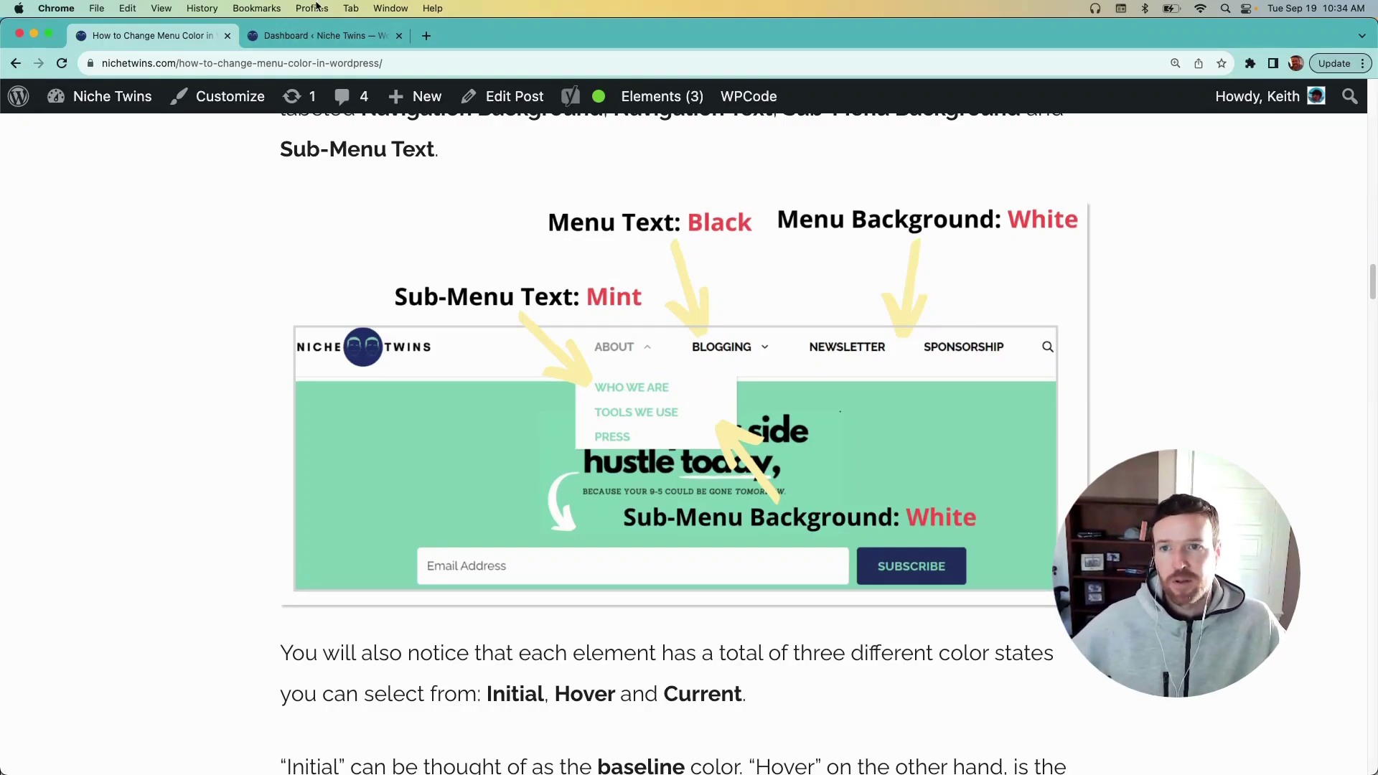
Step: From the dashboard, open Appearance > Customize and its Colors panel
{"action": "left_click", "coordinate": [321, 35]}
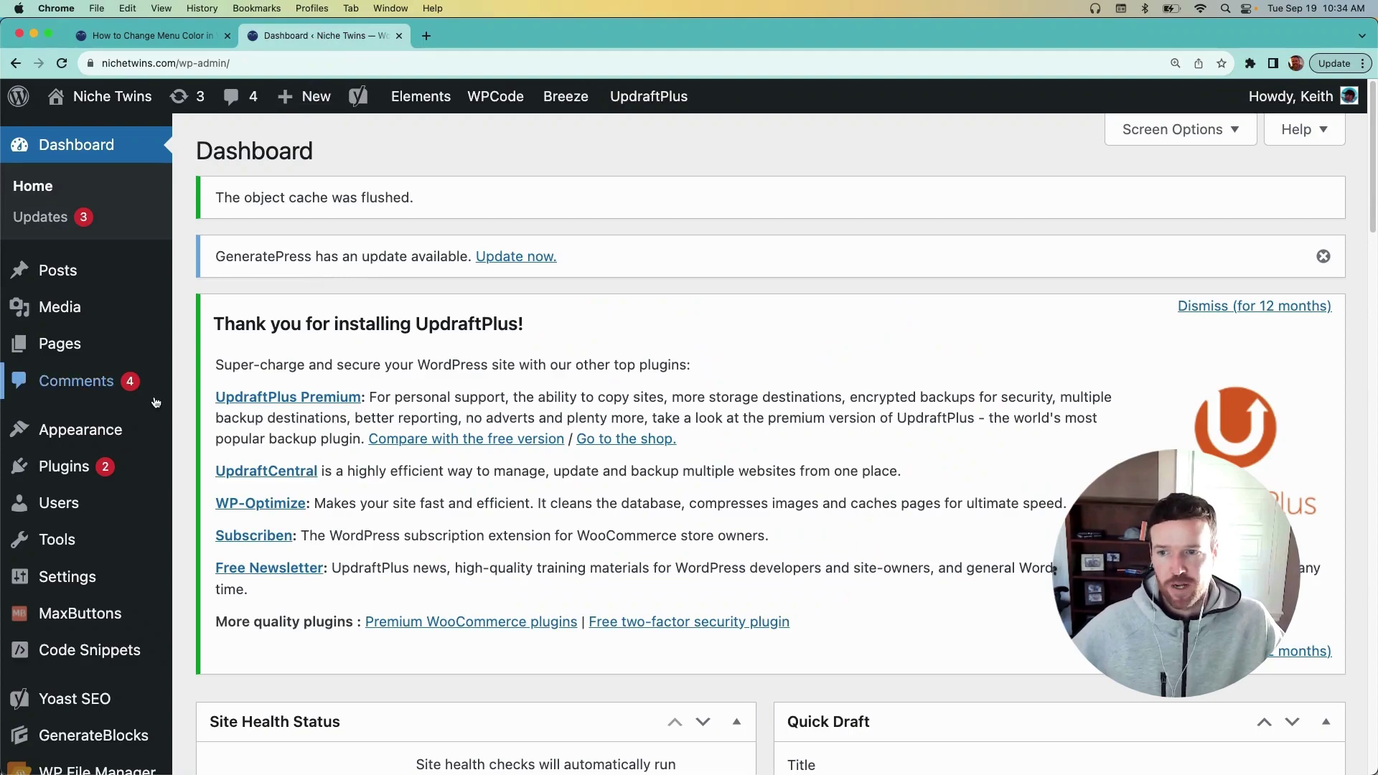
{"action": "mouse_move", "coordinate": [113, 434]}
{"action": "left_click", "coordinate": [241, 465]}
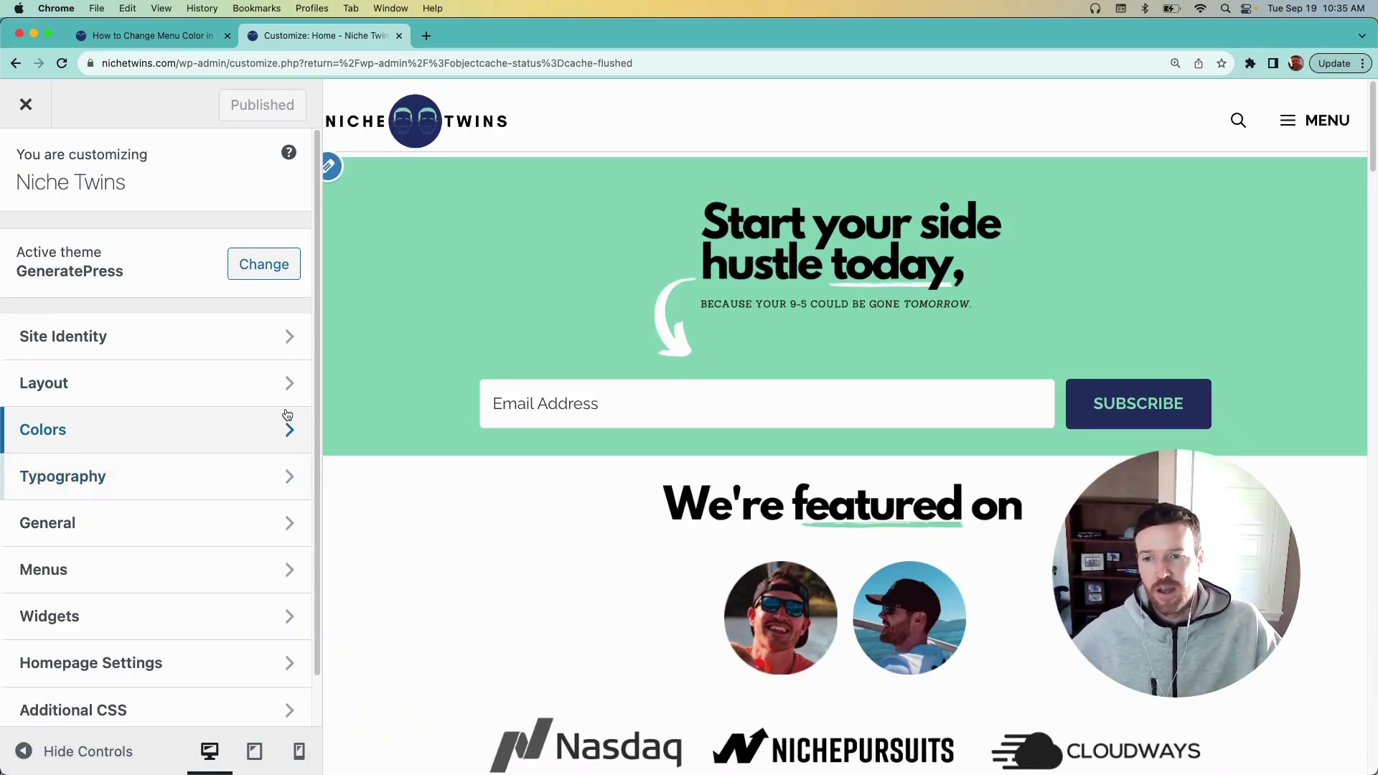
{"action": "left_click", "coordinate": [259, 433]}
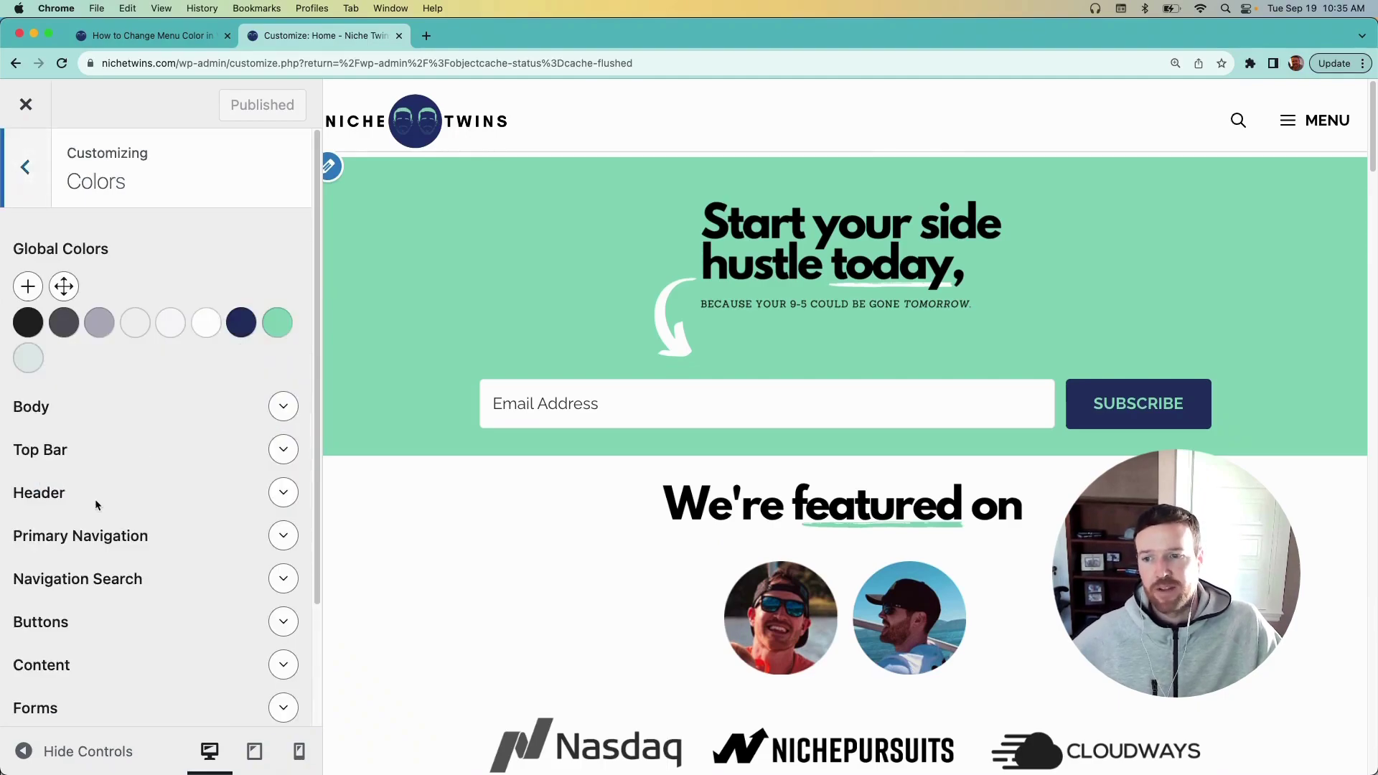
Step: Show the Primary Navigation colours (black text, green sub-menu text, white backgrounds) and open MENU in the preview
{"action": "left_click", "coordinate": [284, 536]}
{"action": "scroll", "coordinate": [314, 488], "scroll_direction": "down", "scroll_amount": 4}
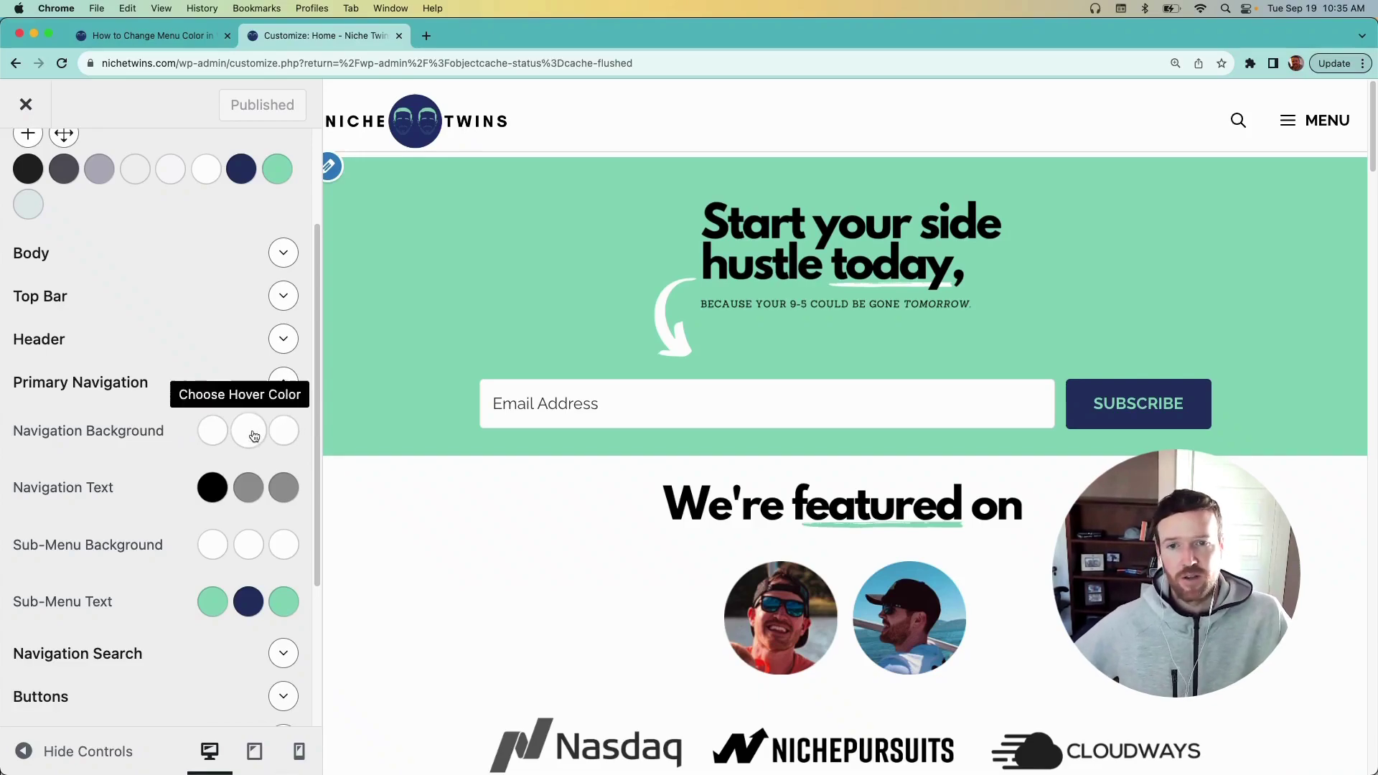
{"action": "left_click", "coordinate": [1303, 122]}
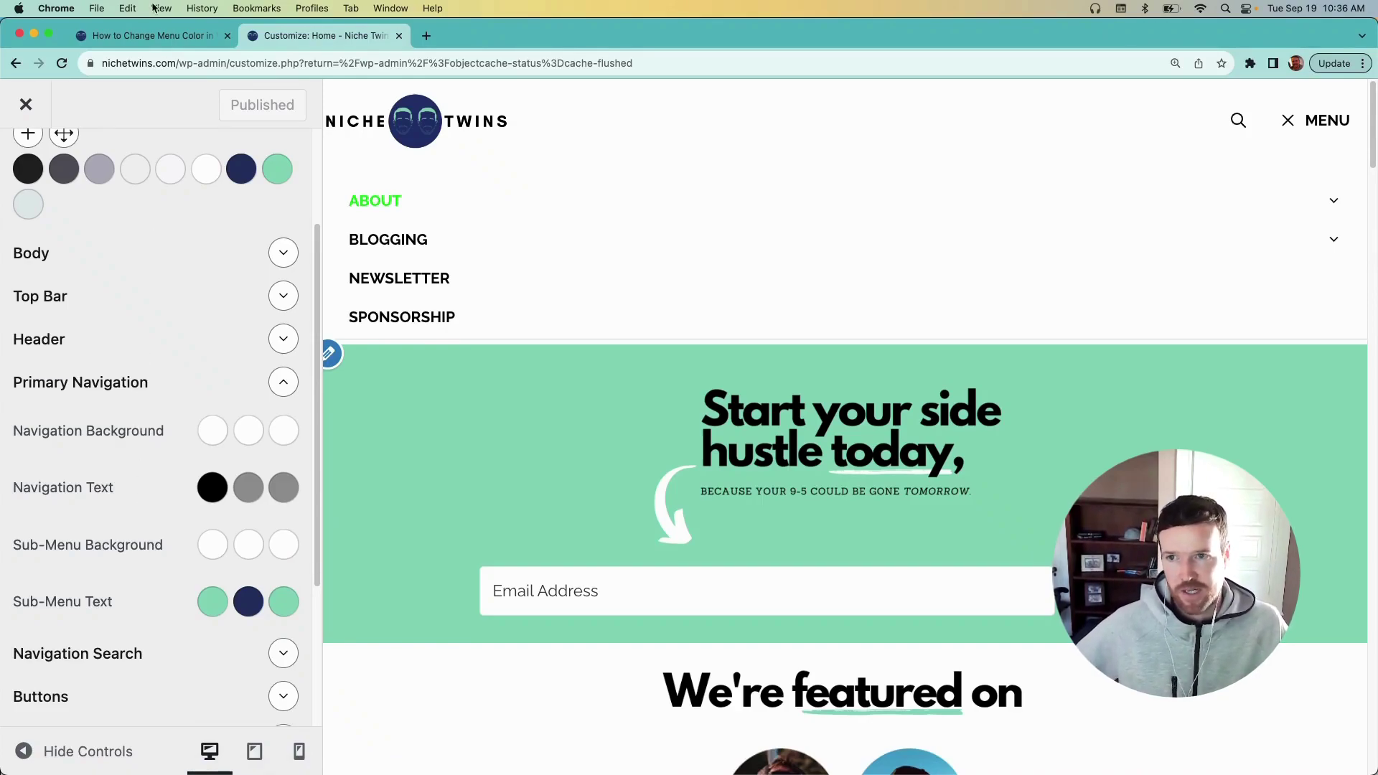
Step: Scroll the article to Additional CSS and move its window aside to reveal the Niche Twins home page
{"action": "left_click", "coordinate": [151, 36]}
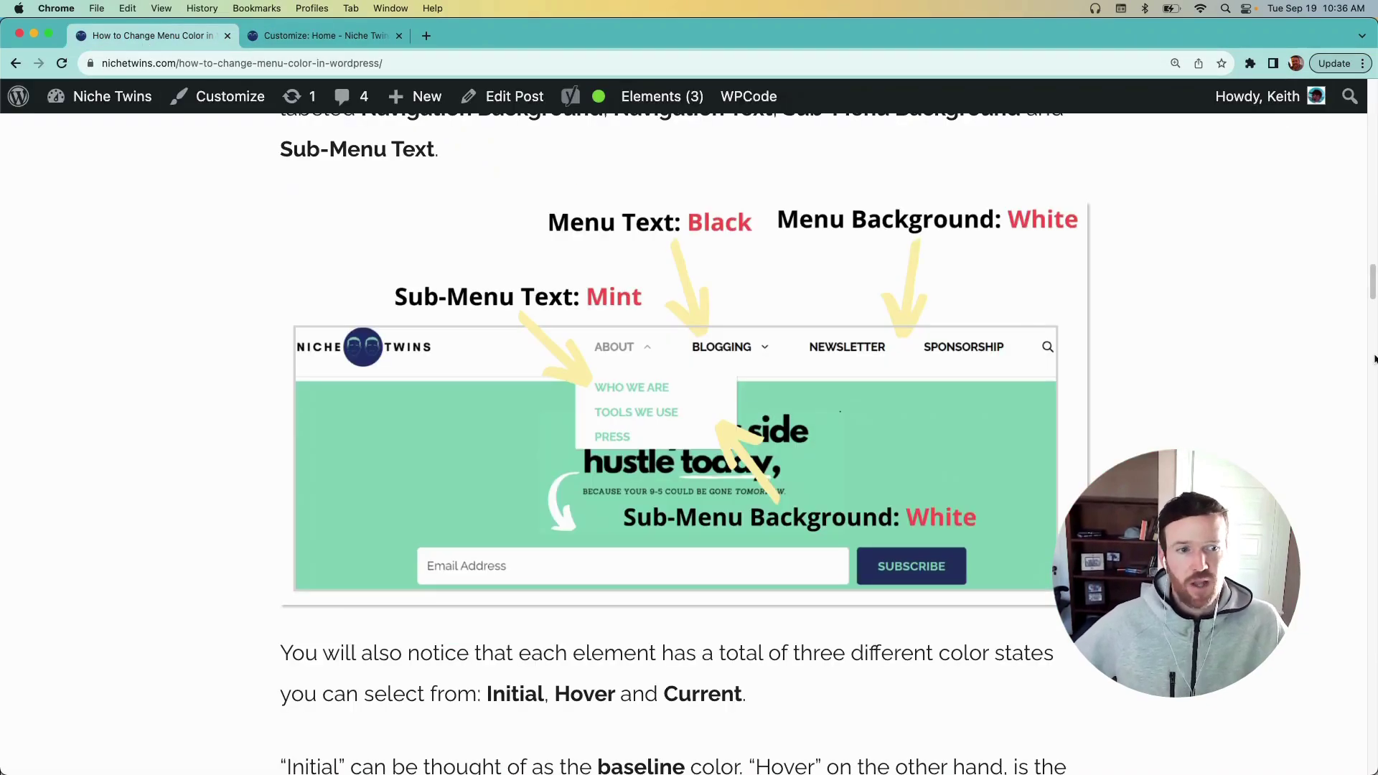
{"action": "left_click", "coordinate": [1373, 329]}
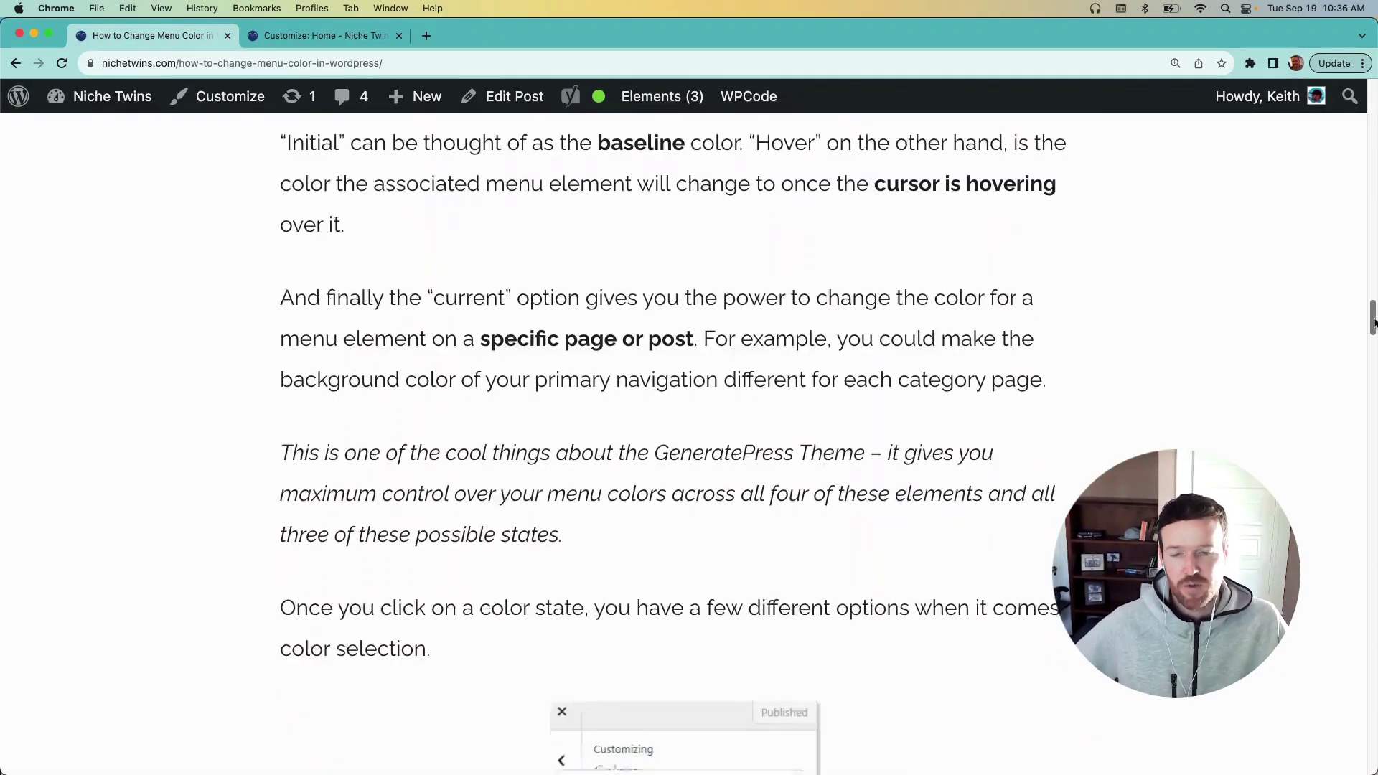
{"action": "left_click_drag", "start_coordinate": [1373, 323], "coordinate": [1374, 435]}
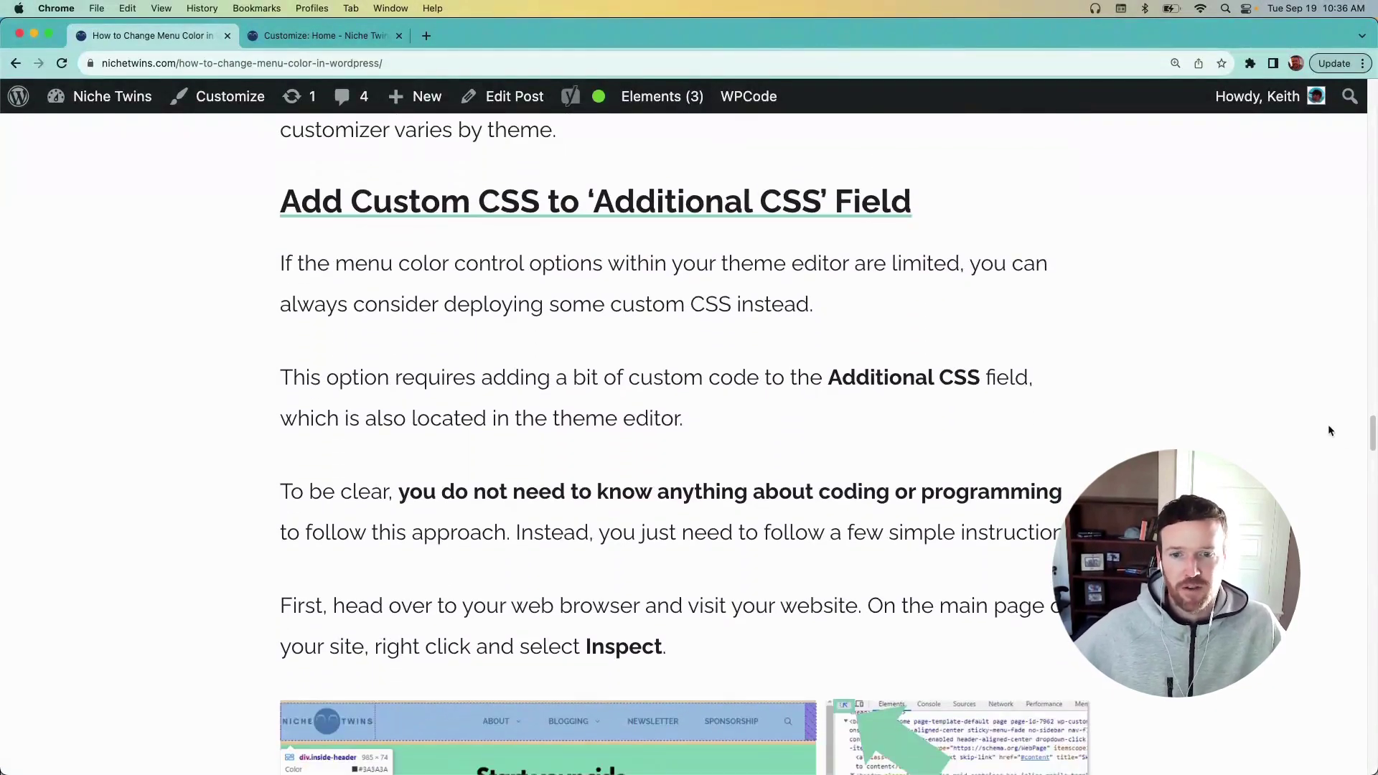
{"action": "left_click_drag", "start_coordinate": [1374, 426], "coordinate": [1372, 447]}
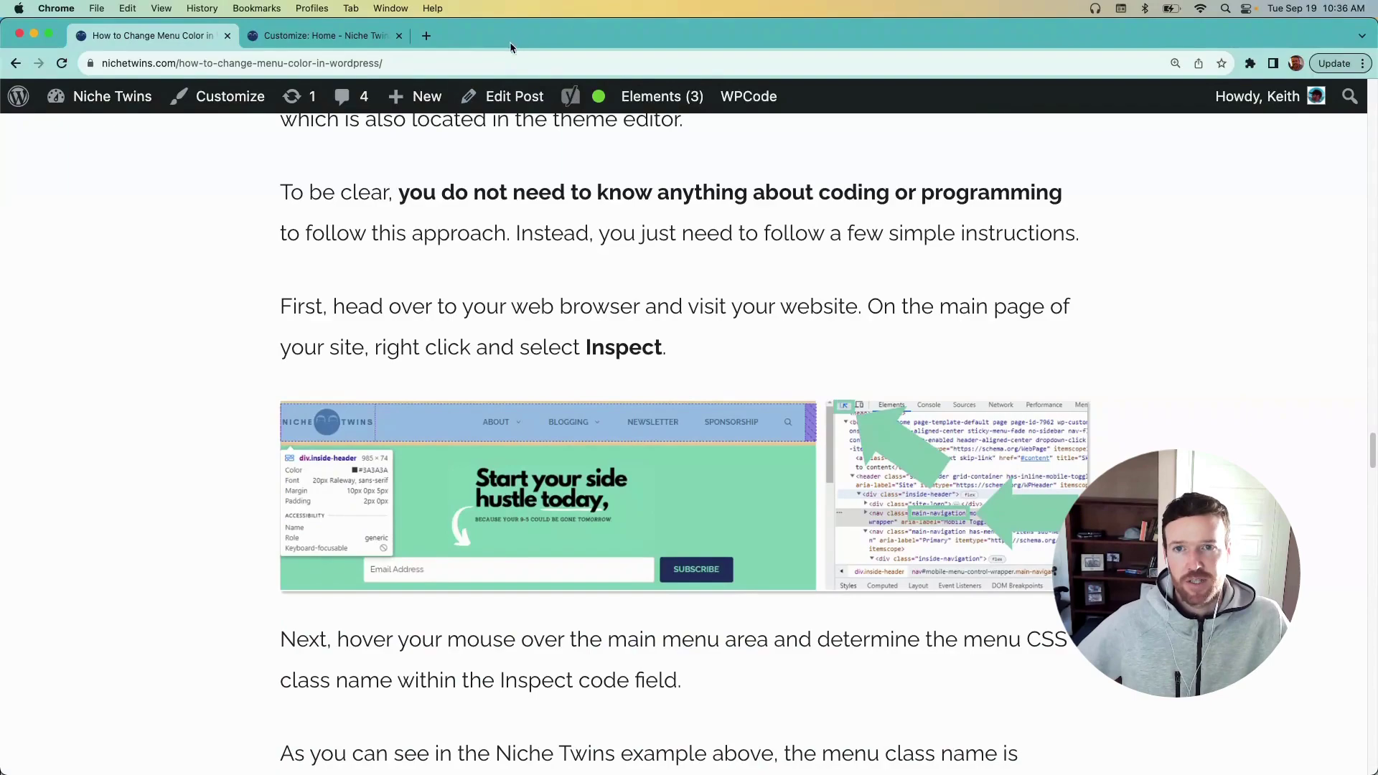
{"action": "mouse_move", "coordinate": [1147, 39]}
{"action": "left_mouse_down"}
{"action": "mouse_move", "coordinate": [1099, 71]}
{"action": "mouse_move", "coordinate": [1146, 39]}
{"action": "left_mouse_up"}
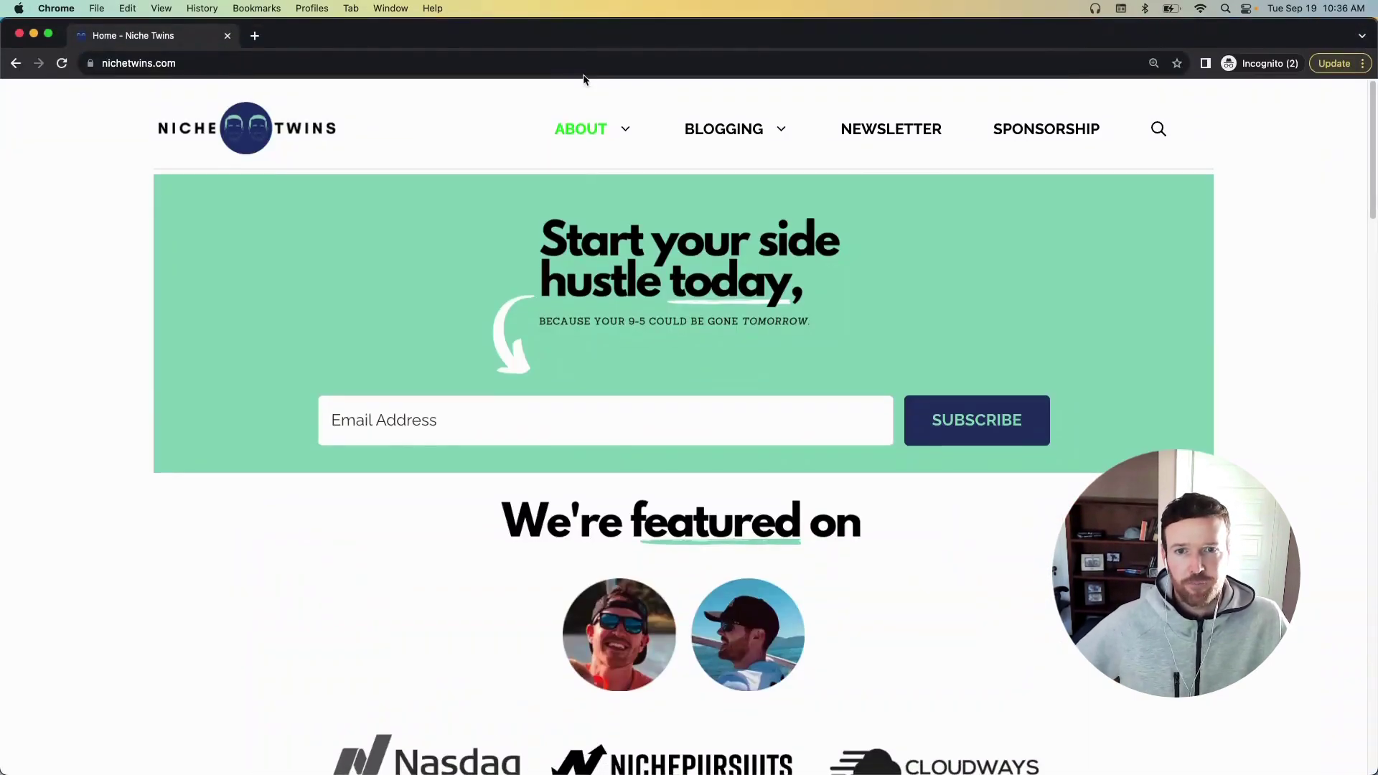
Step: Inspect the MENU toggle with DevTools' element picker to find the main-navigation class
{"action": "right_click", "coordinate": [917, 257]}
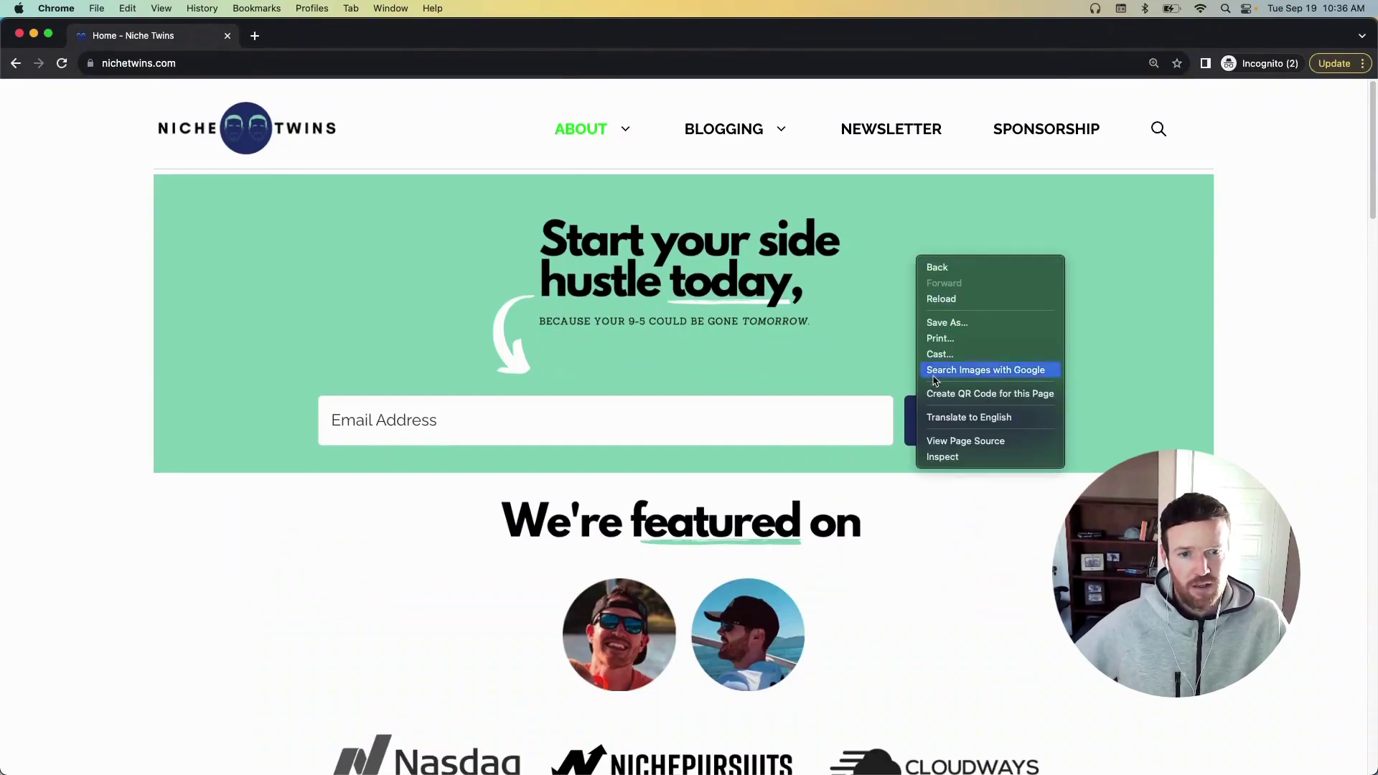
{"action": "left_click", "coordinate": [973, 459]}
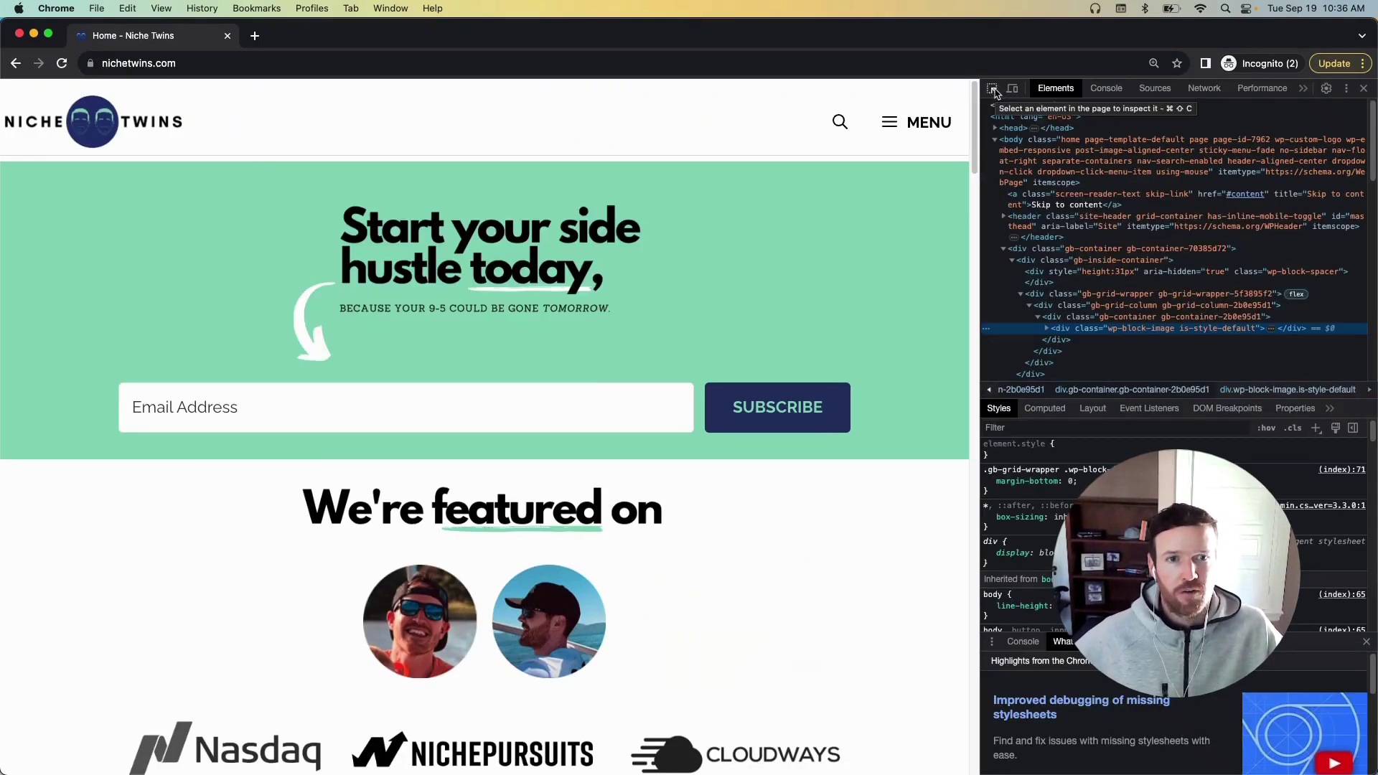
{"action": "left_click", "coordinate": [993, 89]}
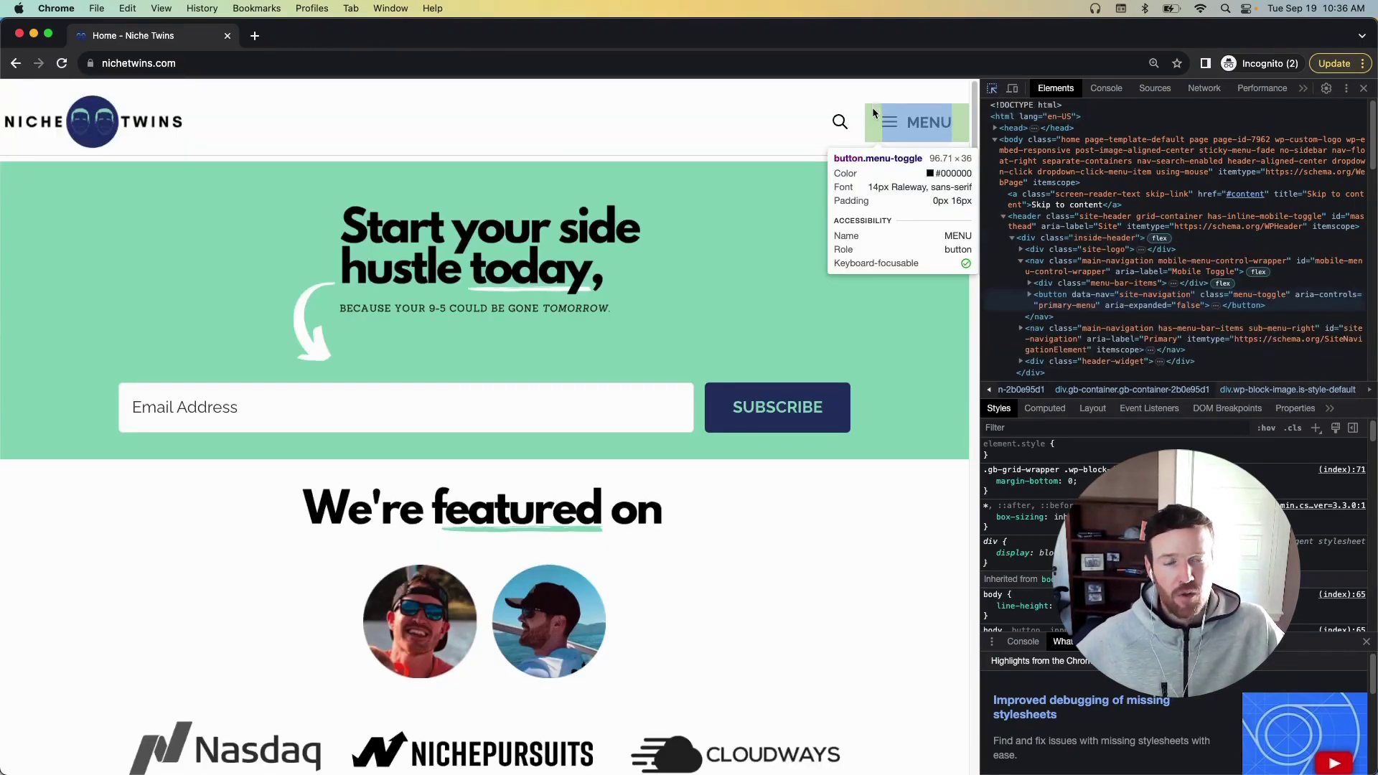
{"action": "left_click", "coordinate": [874, 115]}
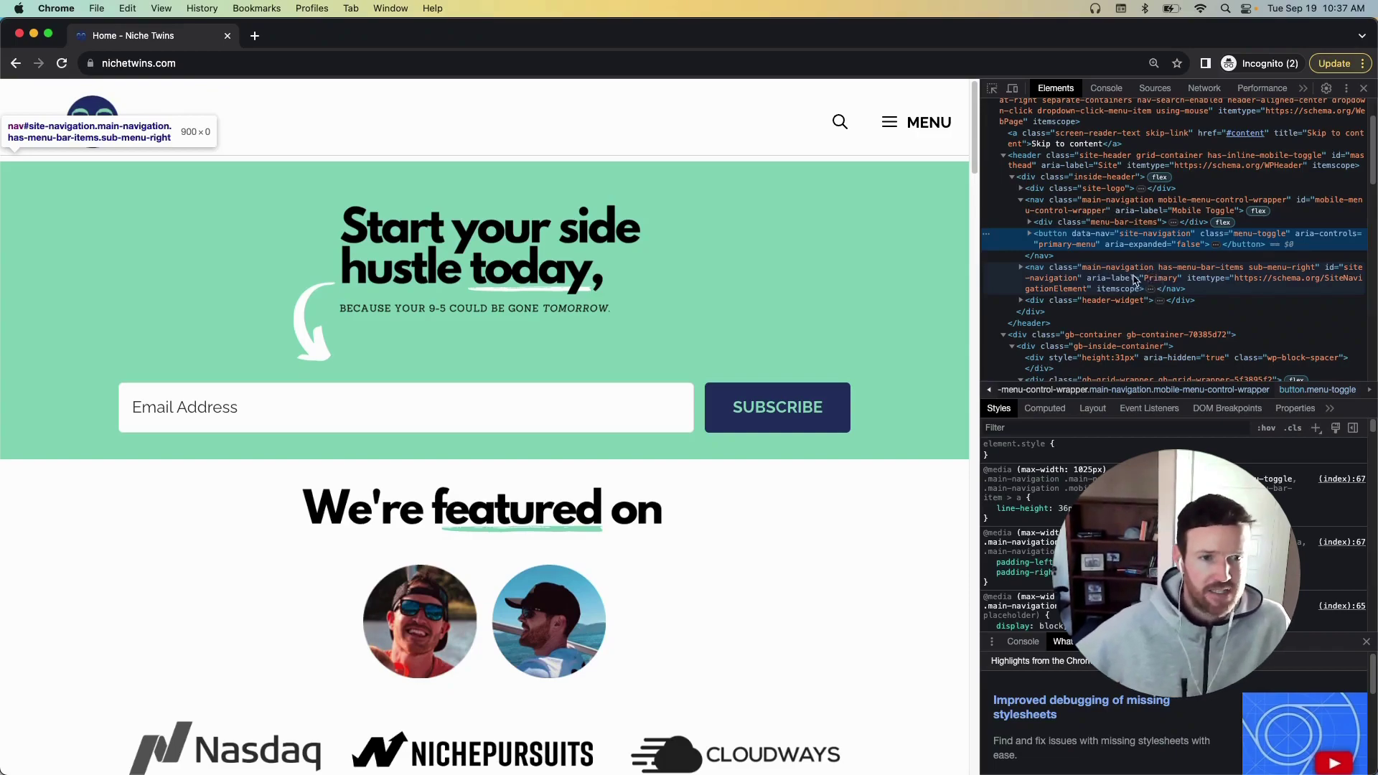
{"action": "left_click_drag", "start_coordinate": [400, 33], "coordinate": [470, 105]}
Step: Maximise the article window and return the Customizer to its main sections list
{"action": "left_click", "coordinate": [506, 54]}
{"action": "double_click", "coordinate": [505, 54]}
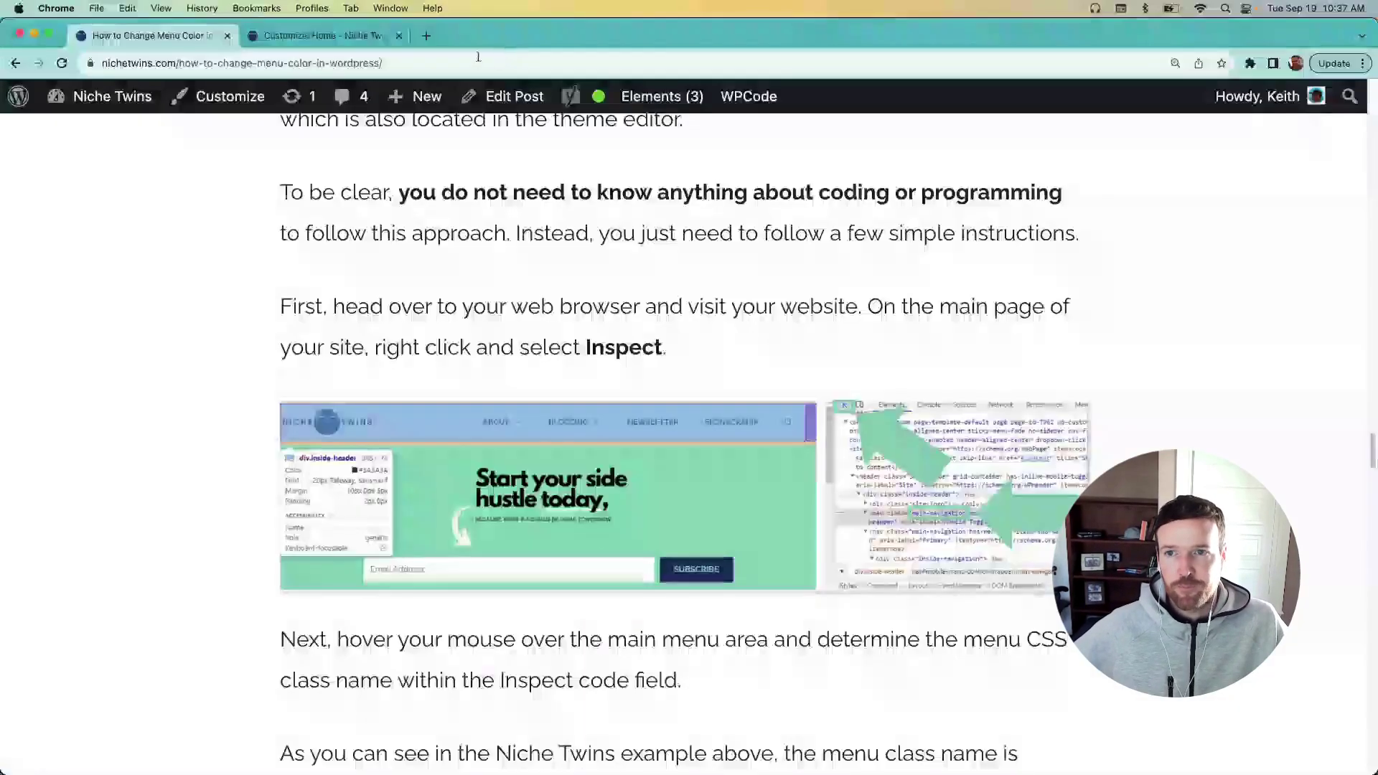
{"action": "left_click", "coordinate": [357, 36]}
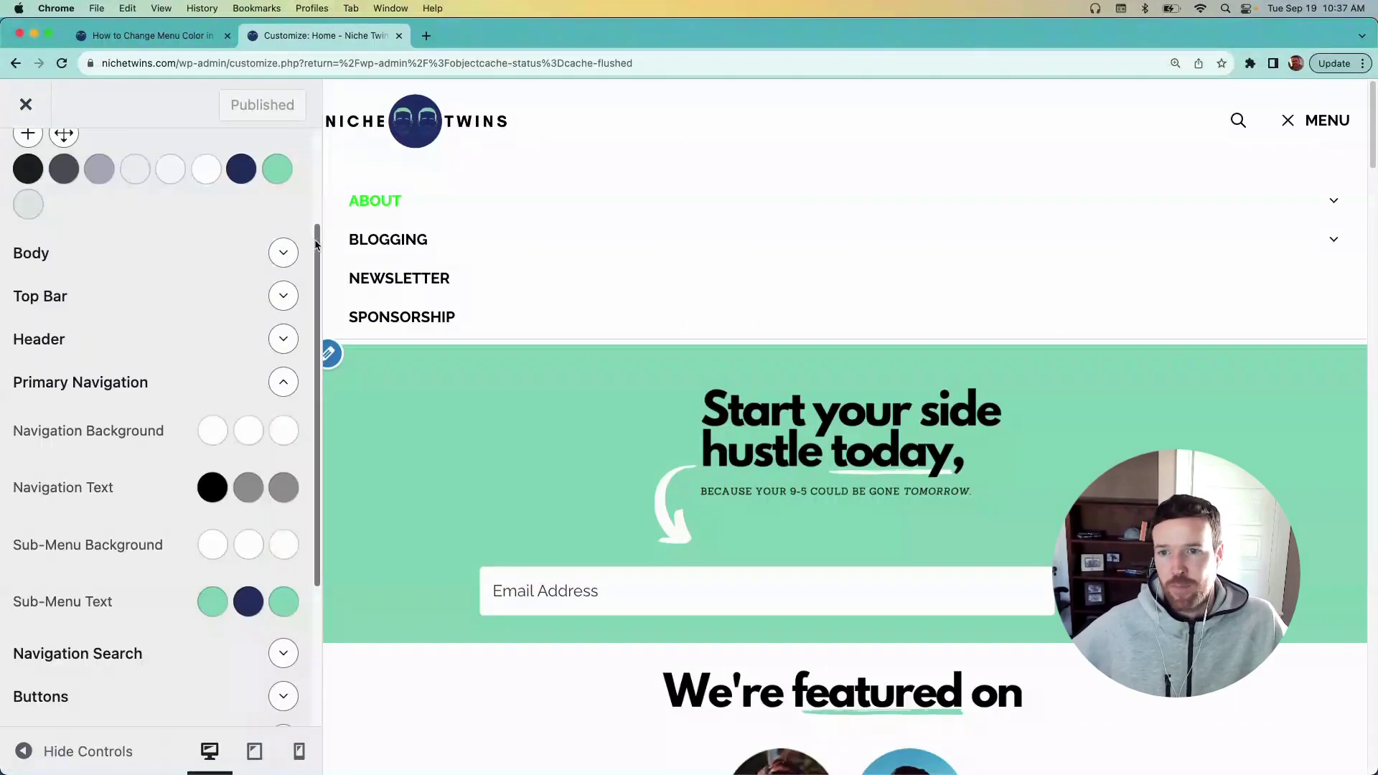
{"action": "scroll", "coordinate": [30, 194], "scroll_direction": "up", "scroll_amount": 3}
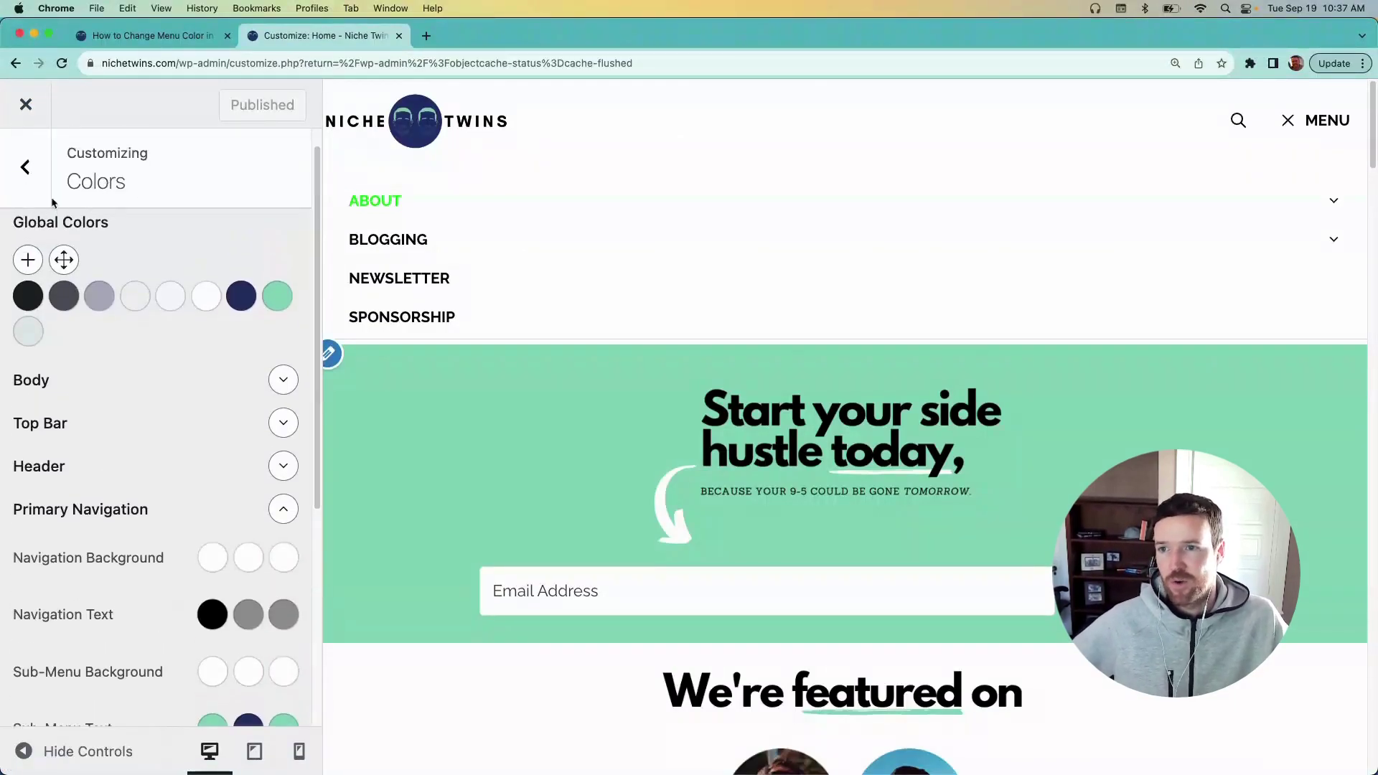
{"action": "left_click", "coordinate": [22, 188]}
{"action": "scroll", "coordinate": [215, 359], "scroll_direction": "down", "scroll_amount": 1}
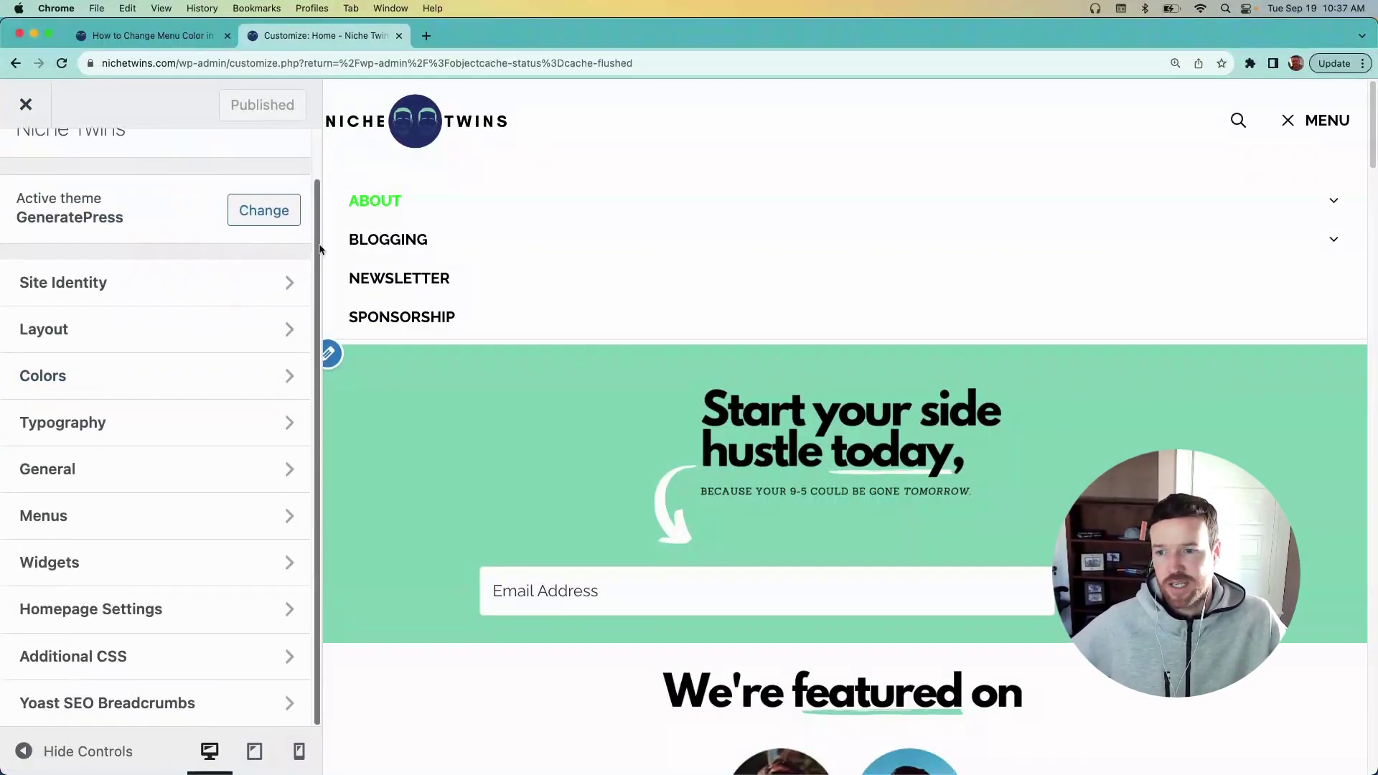
Step: Open Additional CSS and add a blank line at line 86, before the closing comment
{"action": "left_click", "coordinate": [153, 659]}
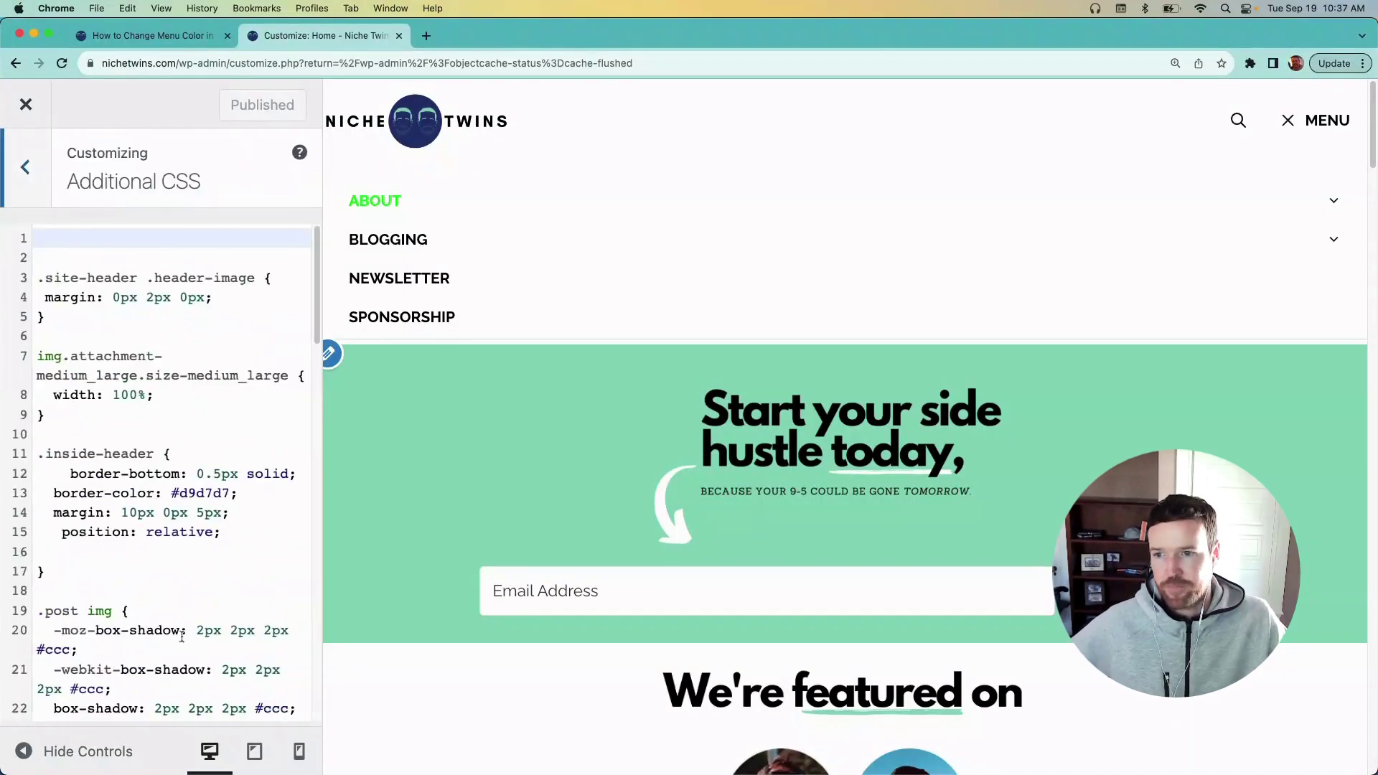
{"action": "left_click_drag", "start_coordinate": [317, 259], "coordinate": [317, 526]}
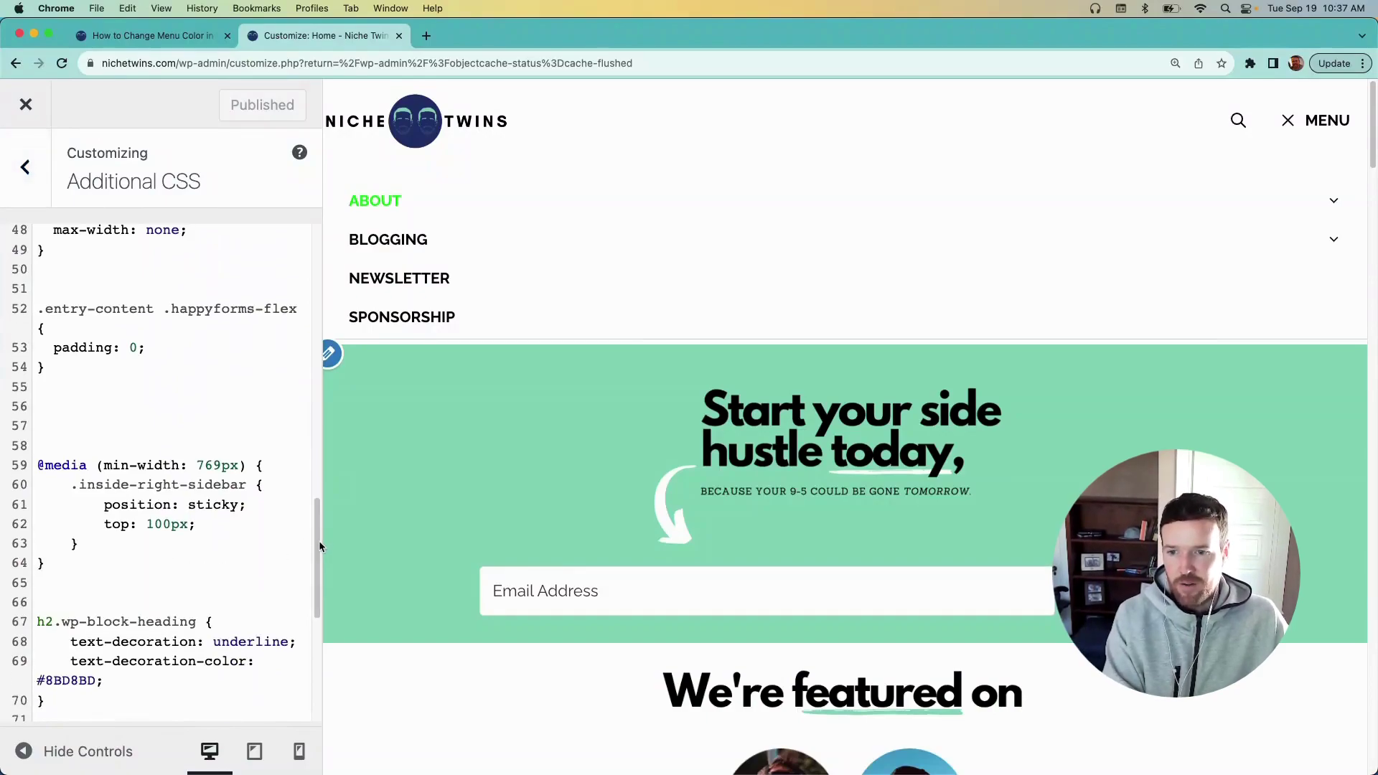
{"action": "scroll", "coordinate": [320, 547], "scroll_direction": "down", "scroll_amount": 5}
{"action": "scroll", "coordinate": [250, 656], "scroll_direction": "down", "scroll_amount": 3}
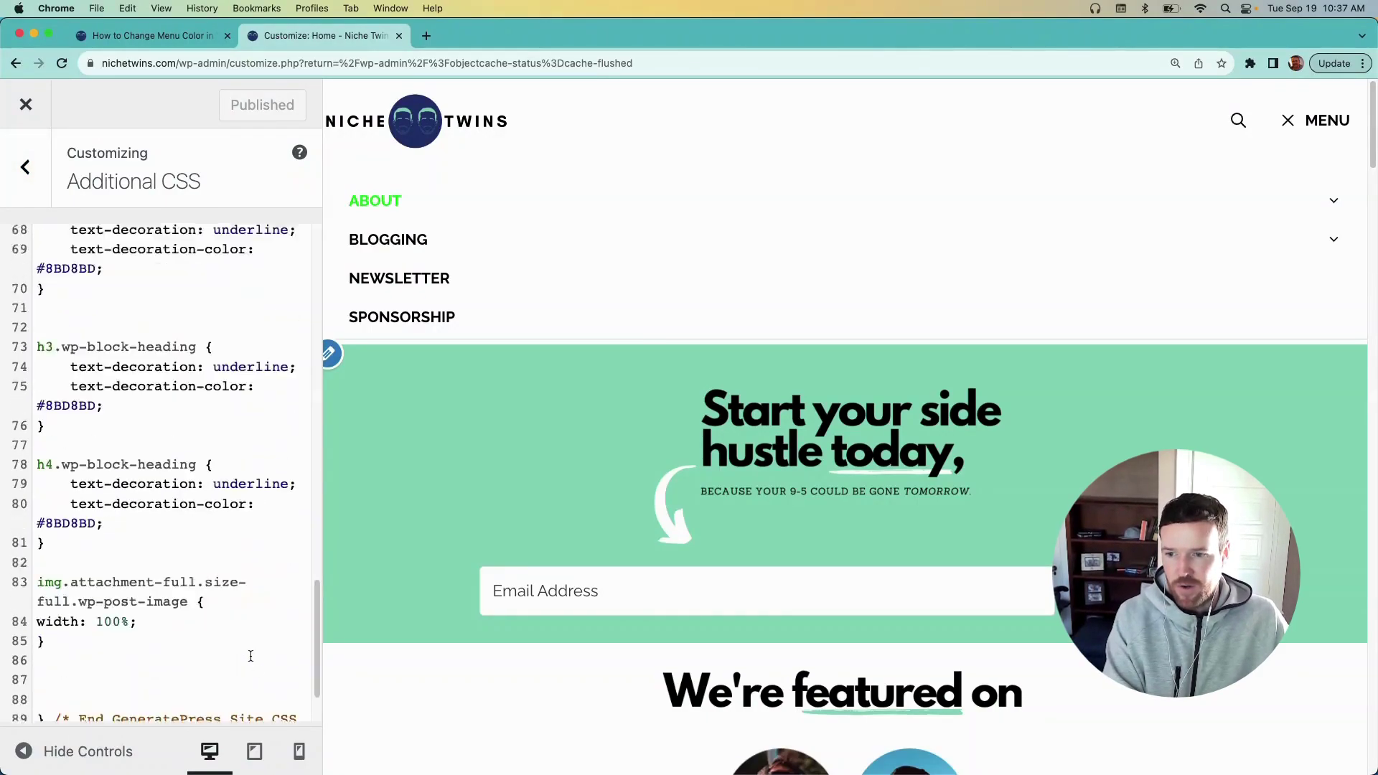
{"action": "left_click", "coordinate": [251, 656]}
{"action": "key", "text": "Return"}
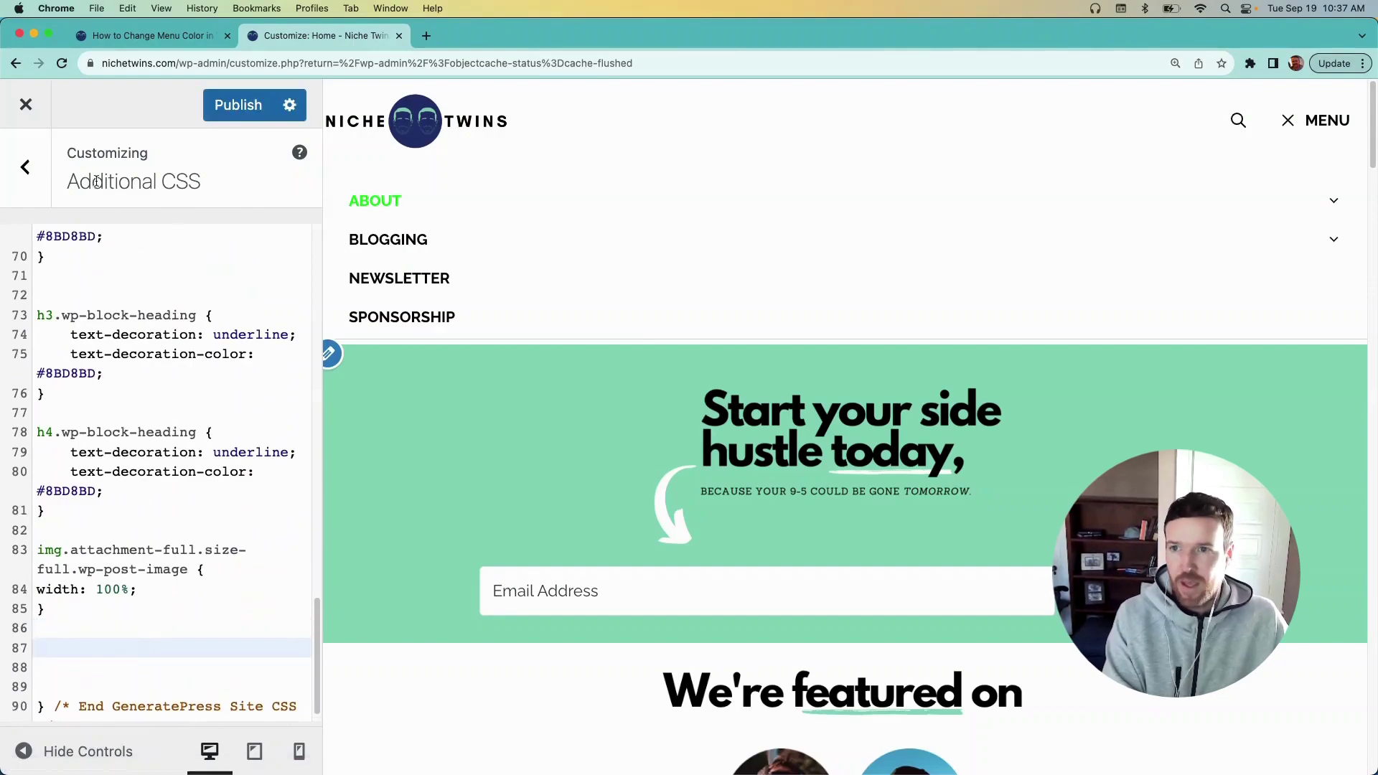
Step: Select the .main-navigation class name and its background-color declaration in the article
{"action": "left_click", "coordinate": [162, 42]}
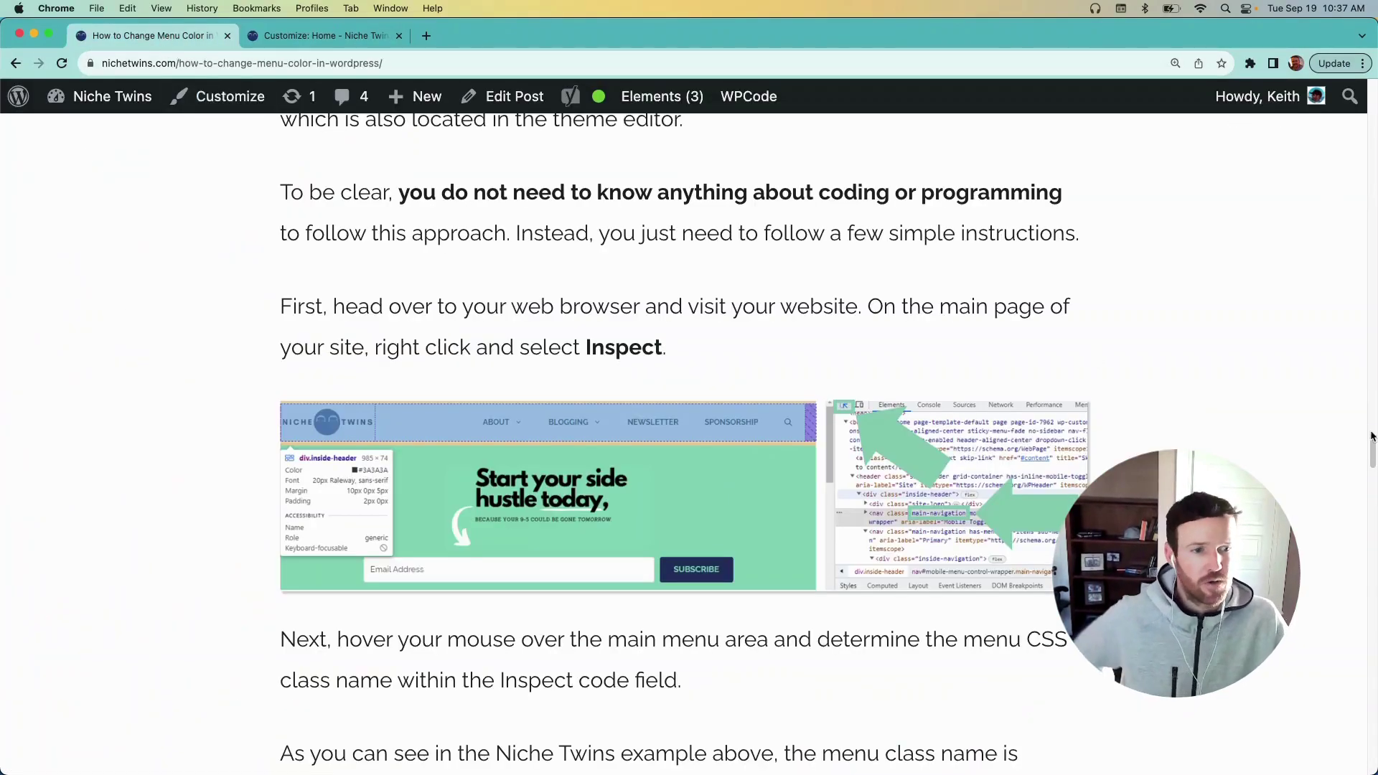
{"action": "left_click_drag", "start_coordinate": [1372, 441], "coordinate": [1373, 487]}
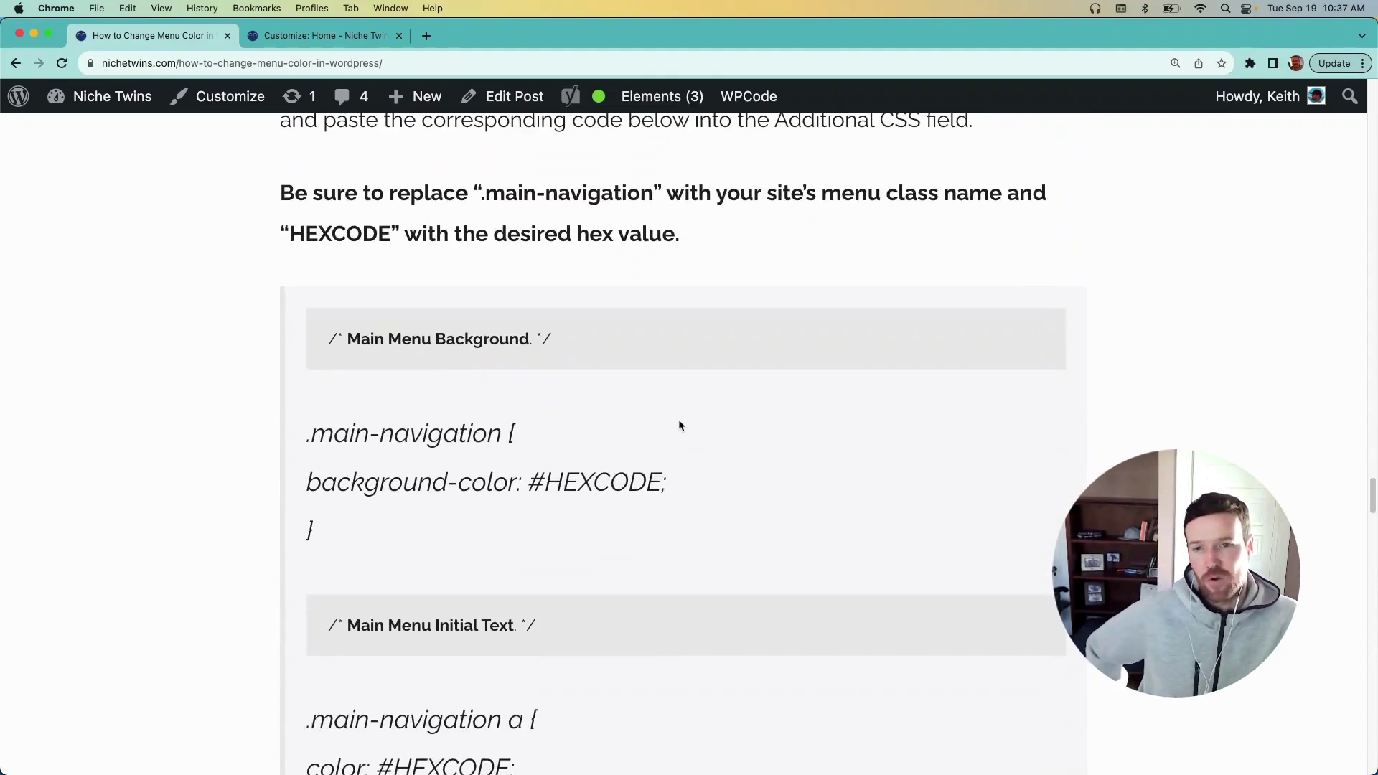
{"action": "left_click_drag", "start_coordinate": [500, 436], "coordinate": [309, 434]}
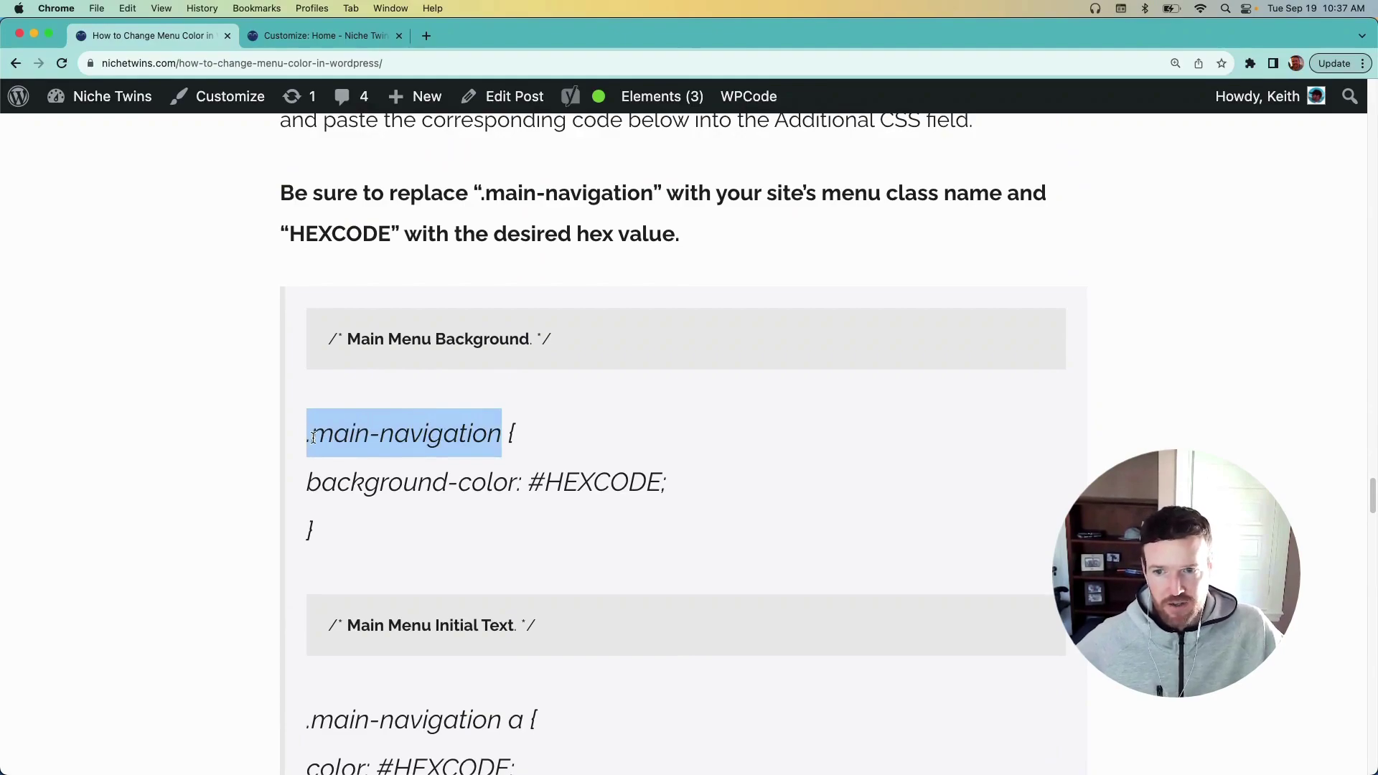
{"action": "left_click", "coordinate": [303, 441]}
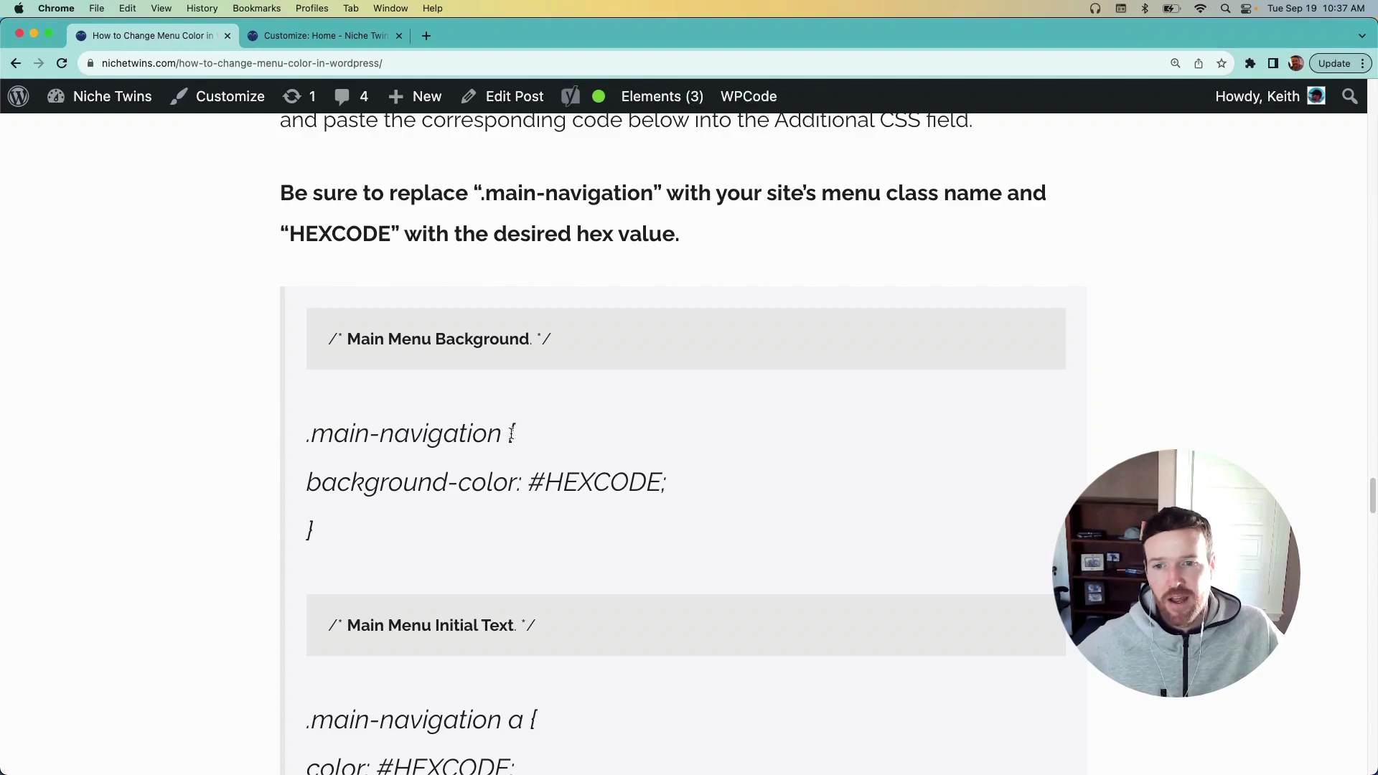
{"action": "left_click_drag", "start_coordinate": [511, 434], "coordinate": [592, 510]}
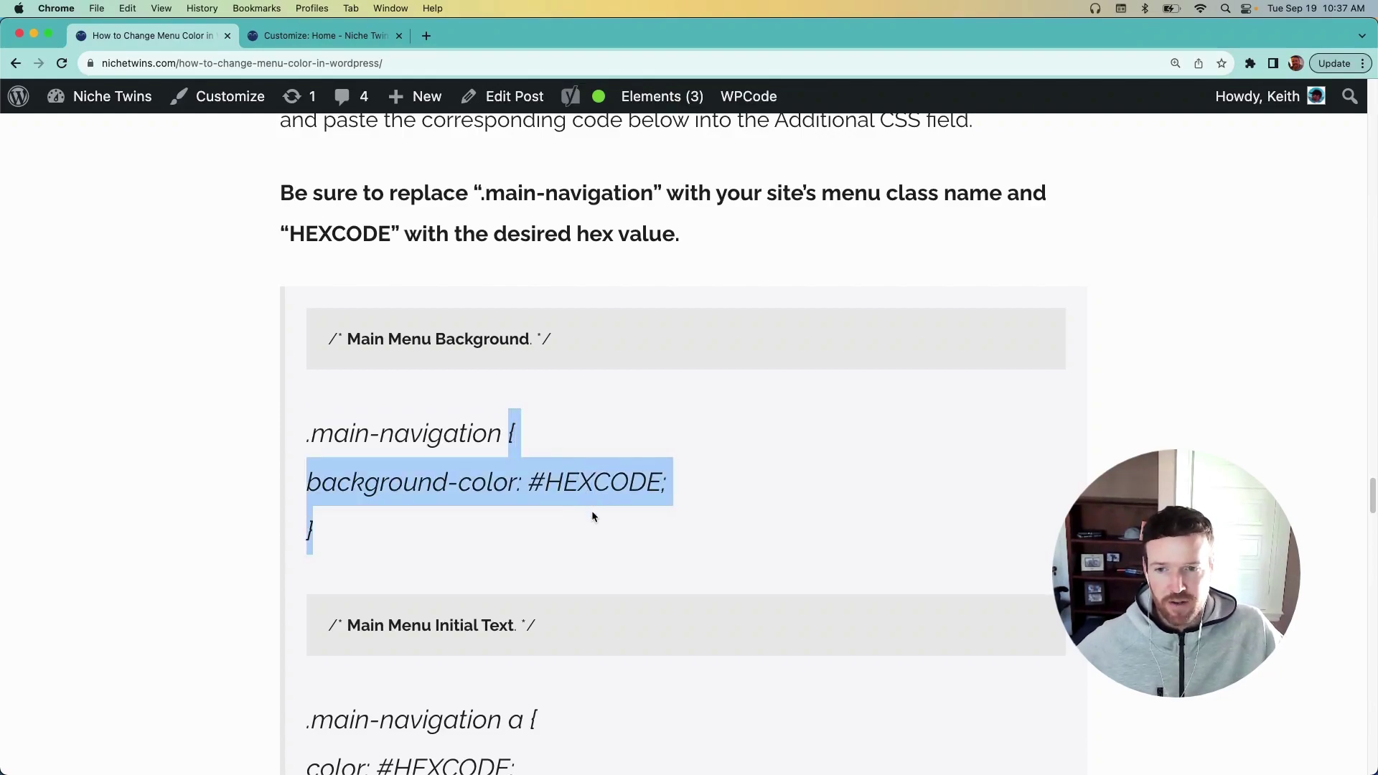
{"action": "left_click_drag", "start_coordinate": [502, 435], "coordinate": [308, 434]}
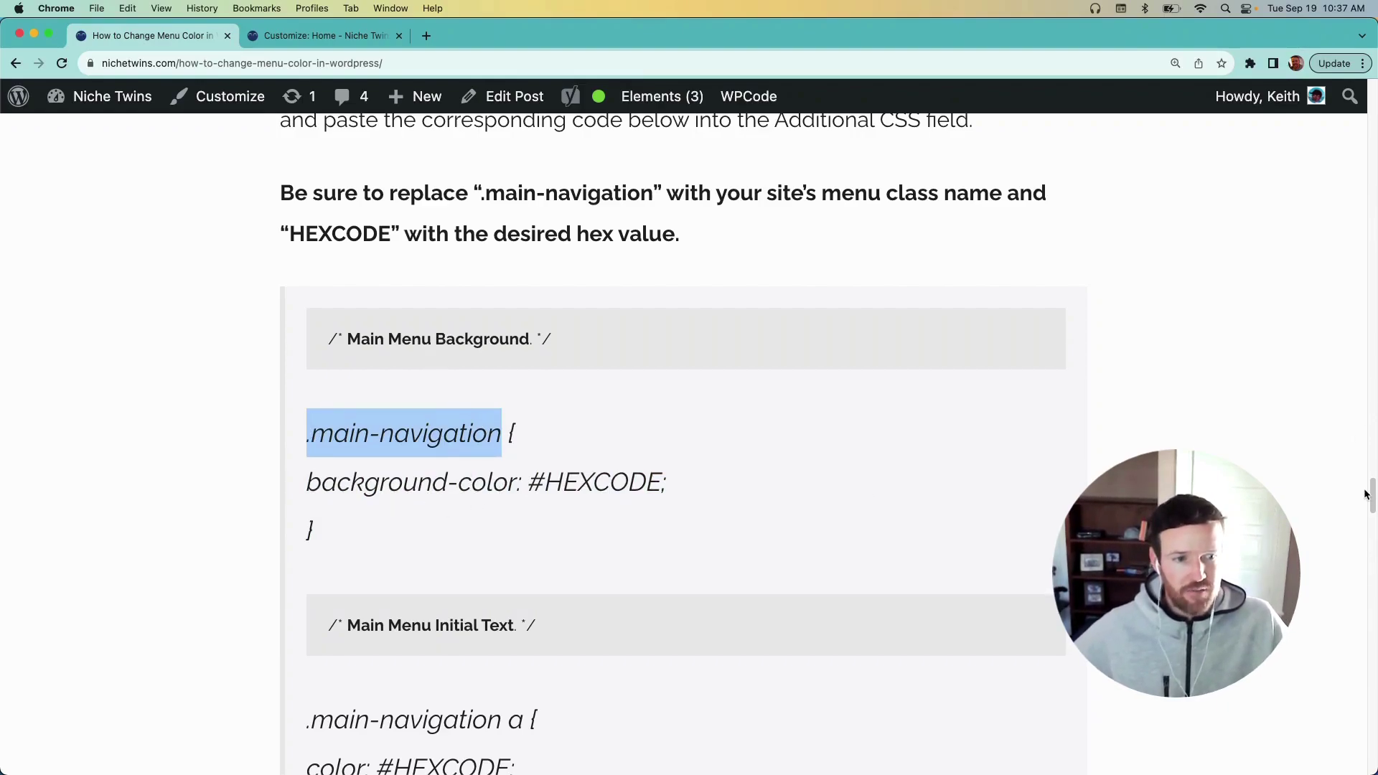
Step: Select the full menu background CSS rule, then highlight the .sub-menu class name
{"action": "mouse_move", "coordinate": [1372, 495]}
{"action": "left_mouse_down"}
{"action": "mouse_move", "coordinate": [1372, 522]}
{"action": "mouse_move", "coordinate": [1371, 492]}
{"action": "left_mouse_up"}
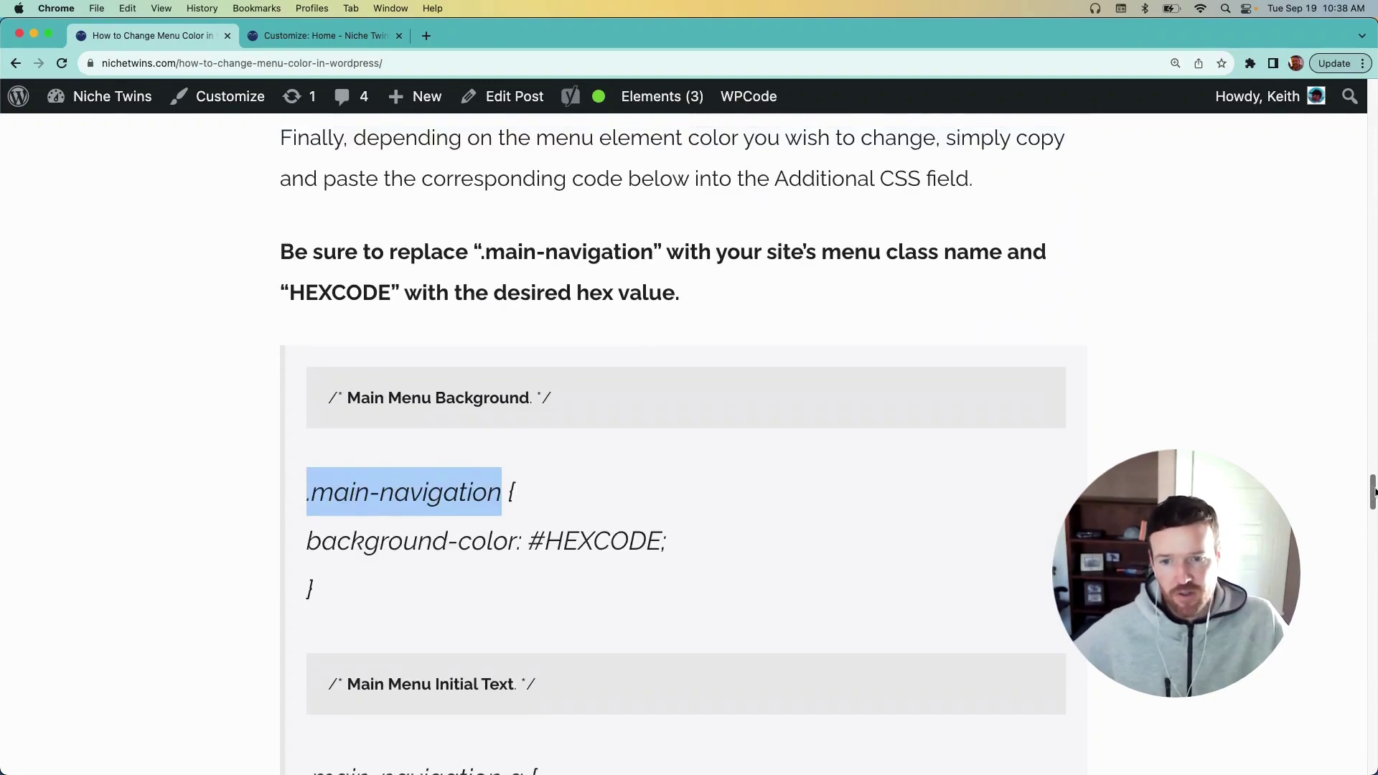
{"action": "left_click_drag", "start_coordinate": [546, 540], "coordinate": [662, 542]}
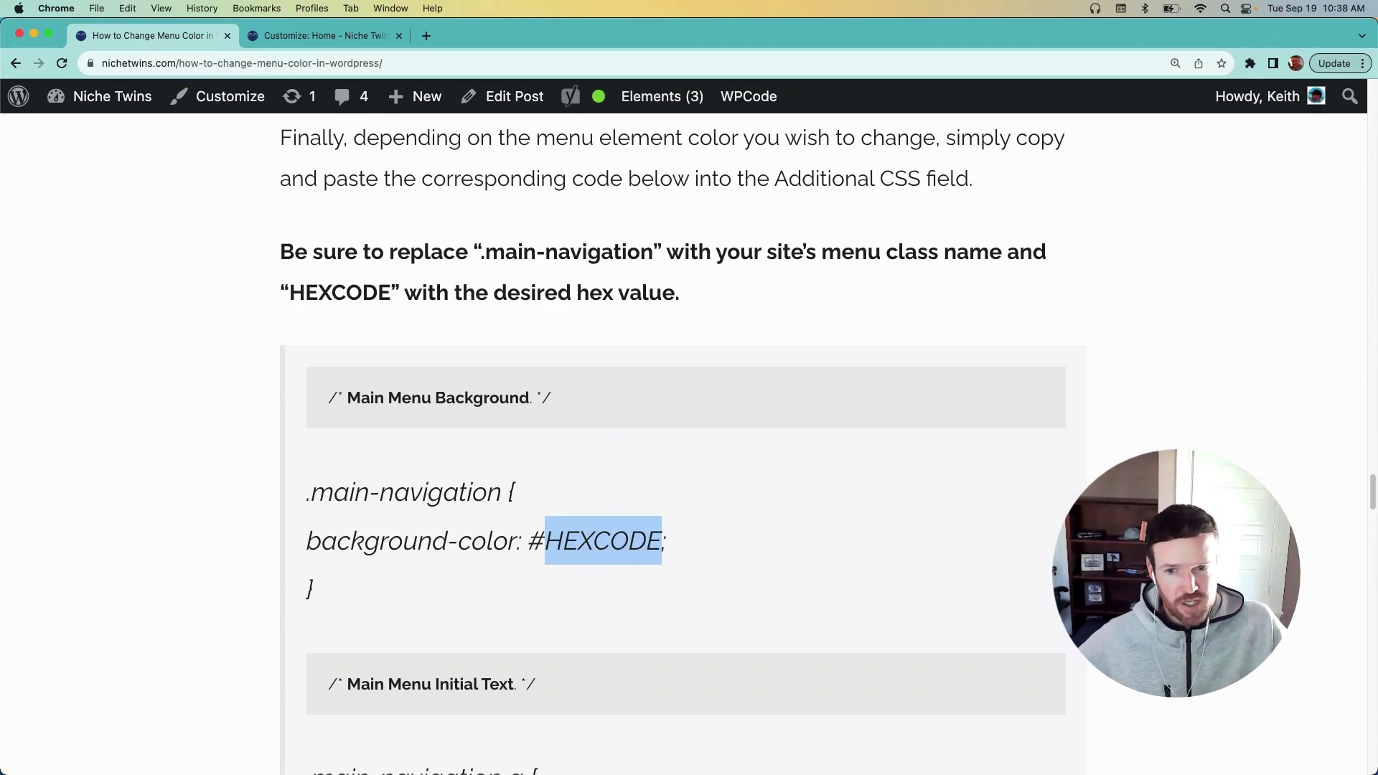
{"action": "left_click_drag", "start_coordinate": [329, 584], "coordinate": [311, 455]}
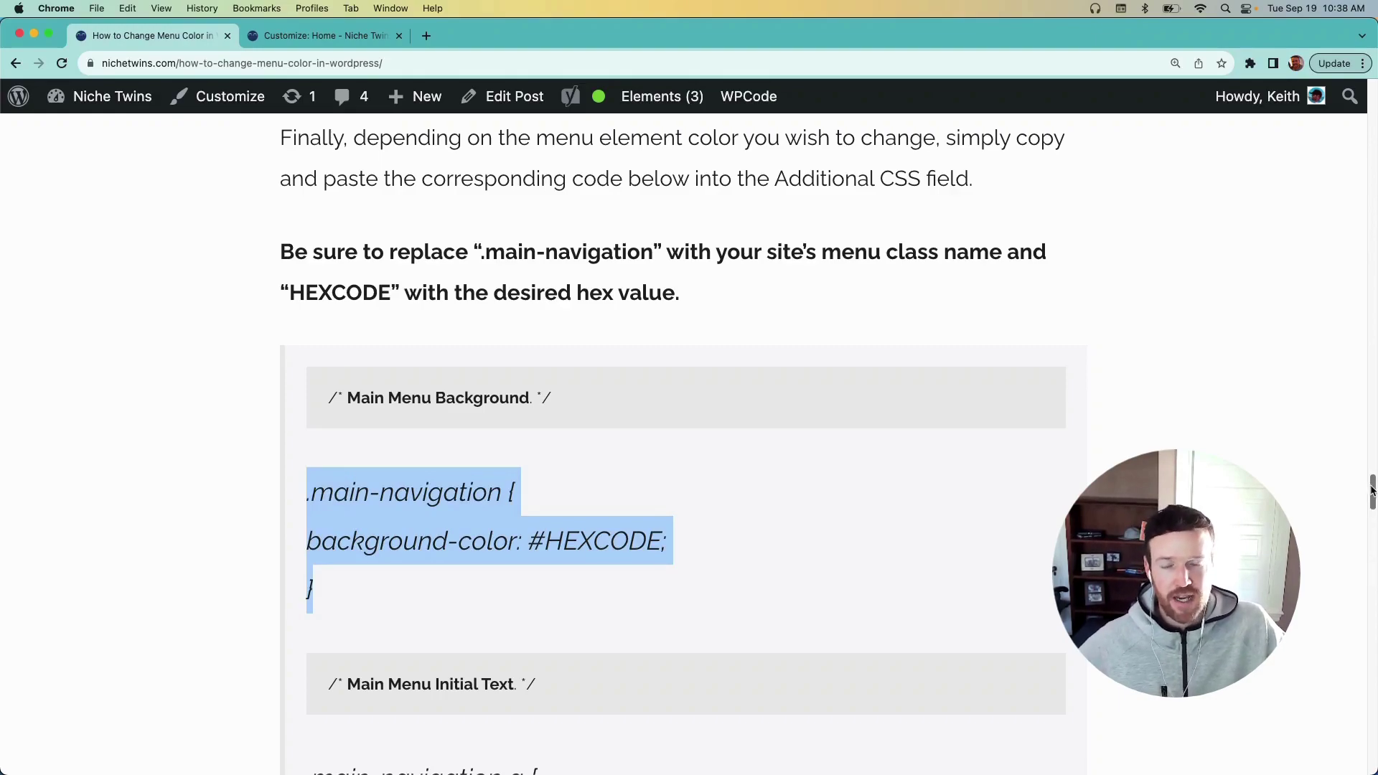
{"action": "left_click_drag", "start_coordinate": [1372, 492], "coordinate": [1372, 544]}
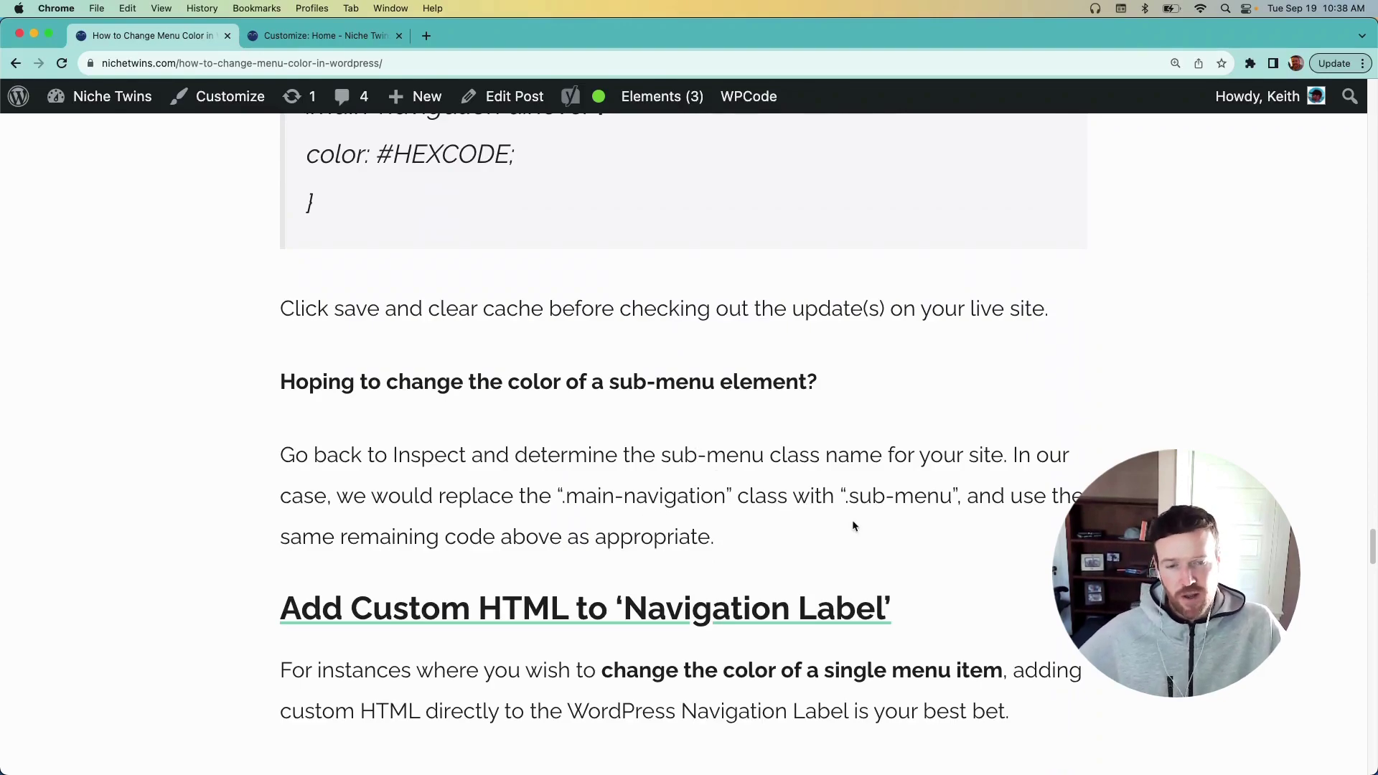
{"action": "left_click_drag", "start_coordinate": [846, 497], "coordinate": [959, 498]}
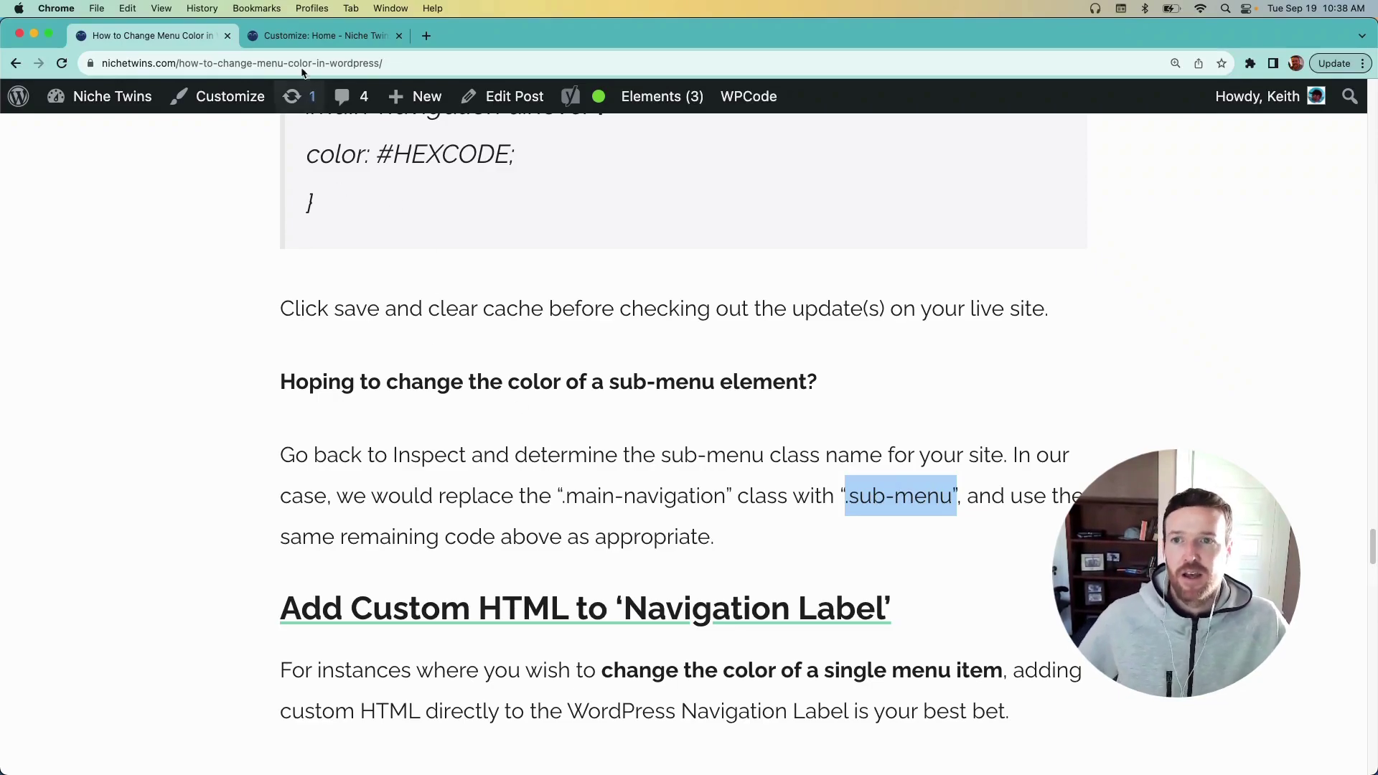
Step: Close the Additional CSS Customizer and choose Leave to discard the unsaved changes
{"action": "left_click", "coordinate": [323, 35]}
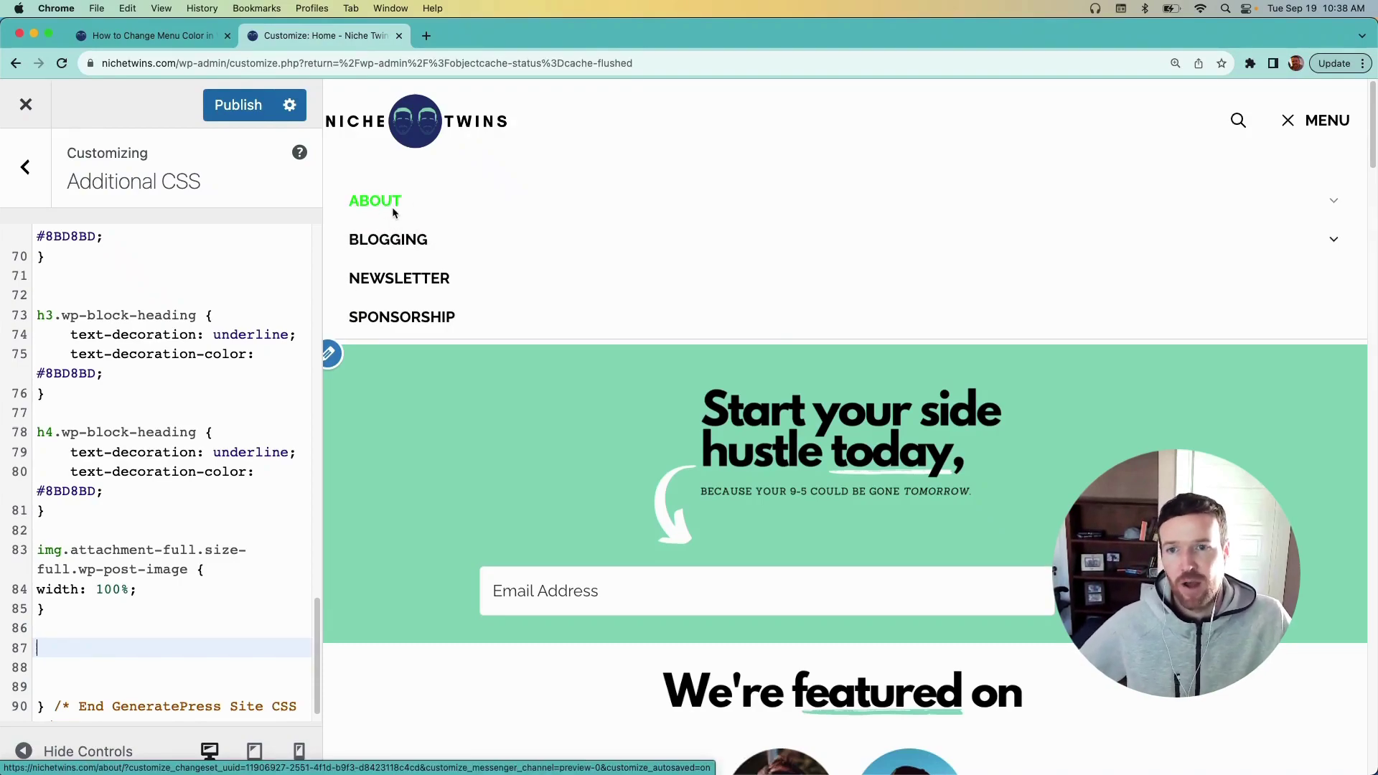
{"action": "left_click", "coordinate": [195, 39]}
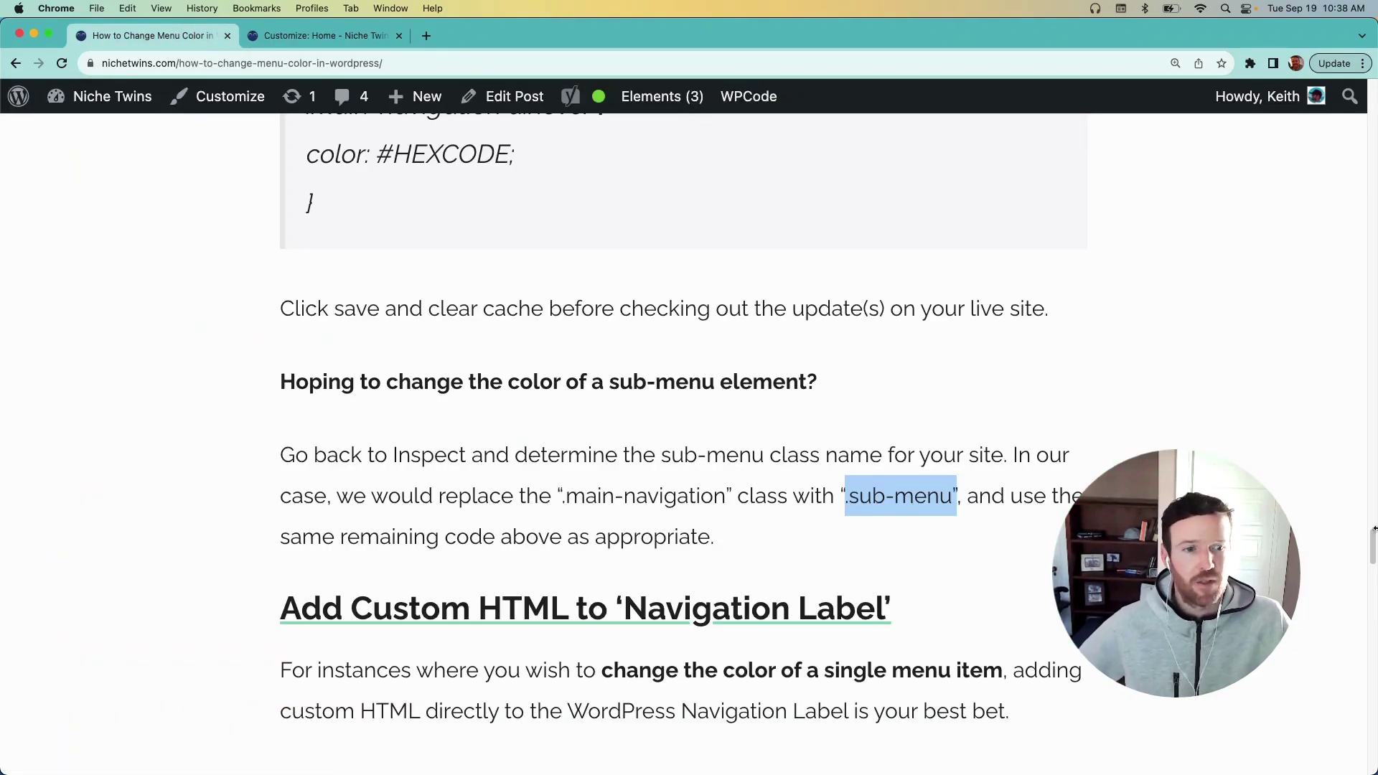
{"action": "left_click_drag", "start_coordinate": [1374, 531], "coordinate": [1373, 573]}
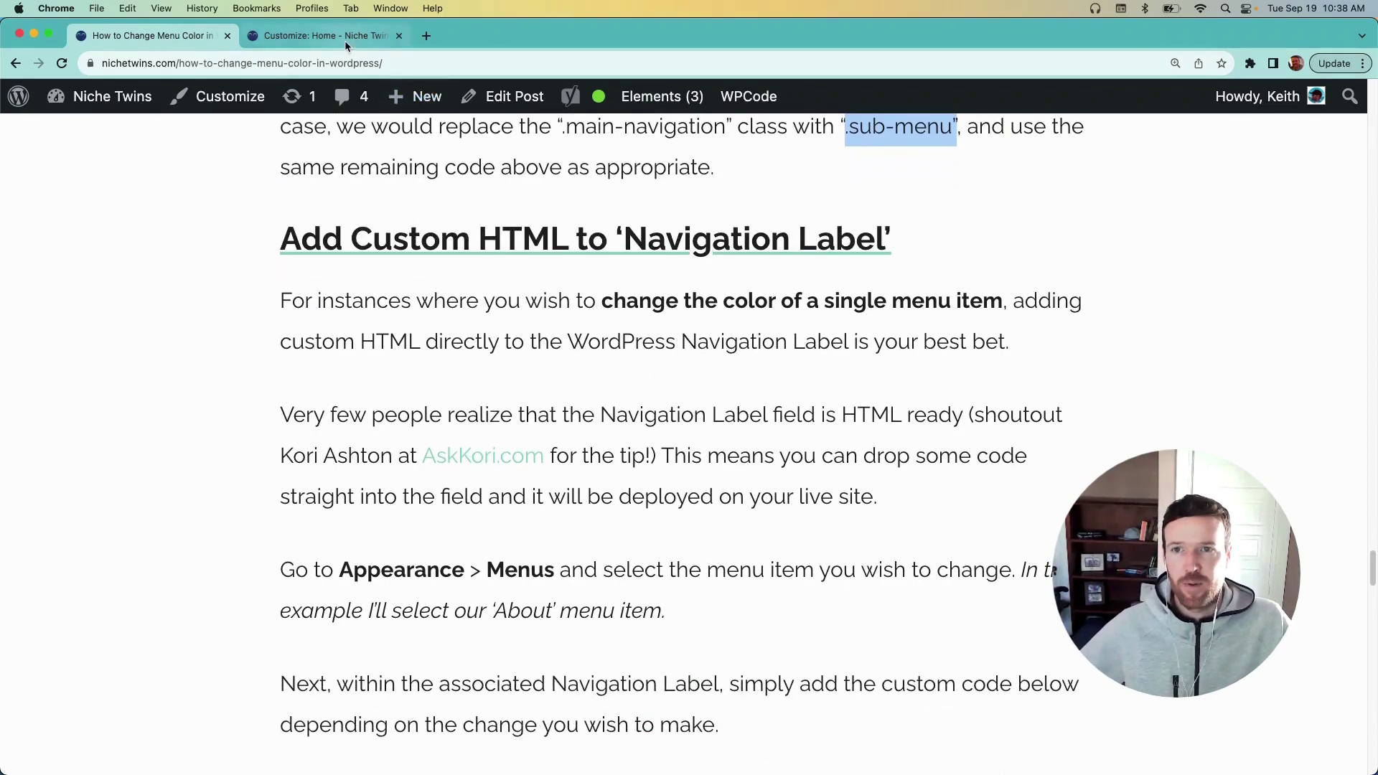
{"action": "left_click", "coordinate": [338, 36]}
{"action": "left_click", "coordinate": [15, 102]}
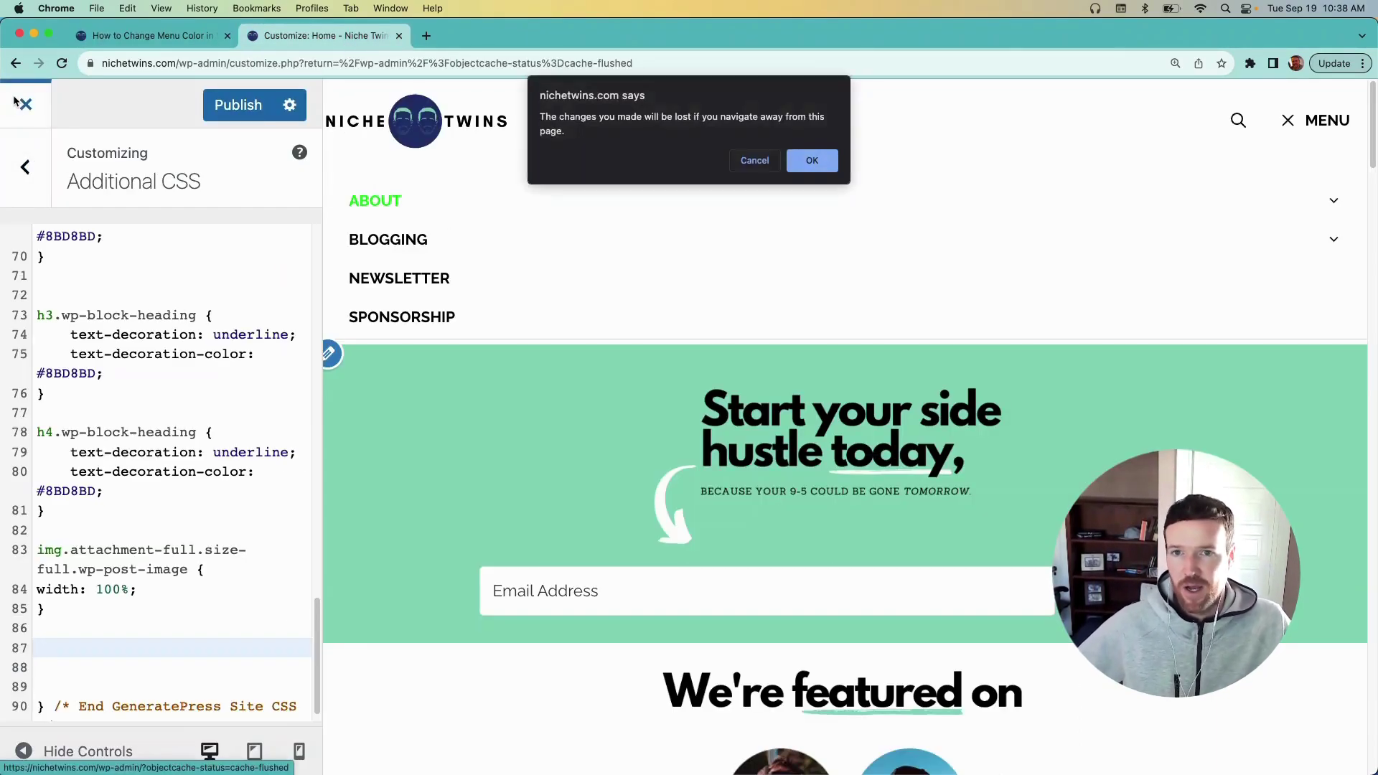
{"action": "left_click", "coordinate": [807, 160]}
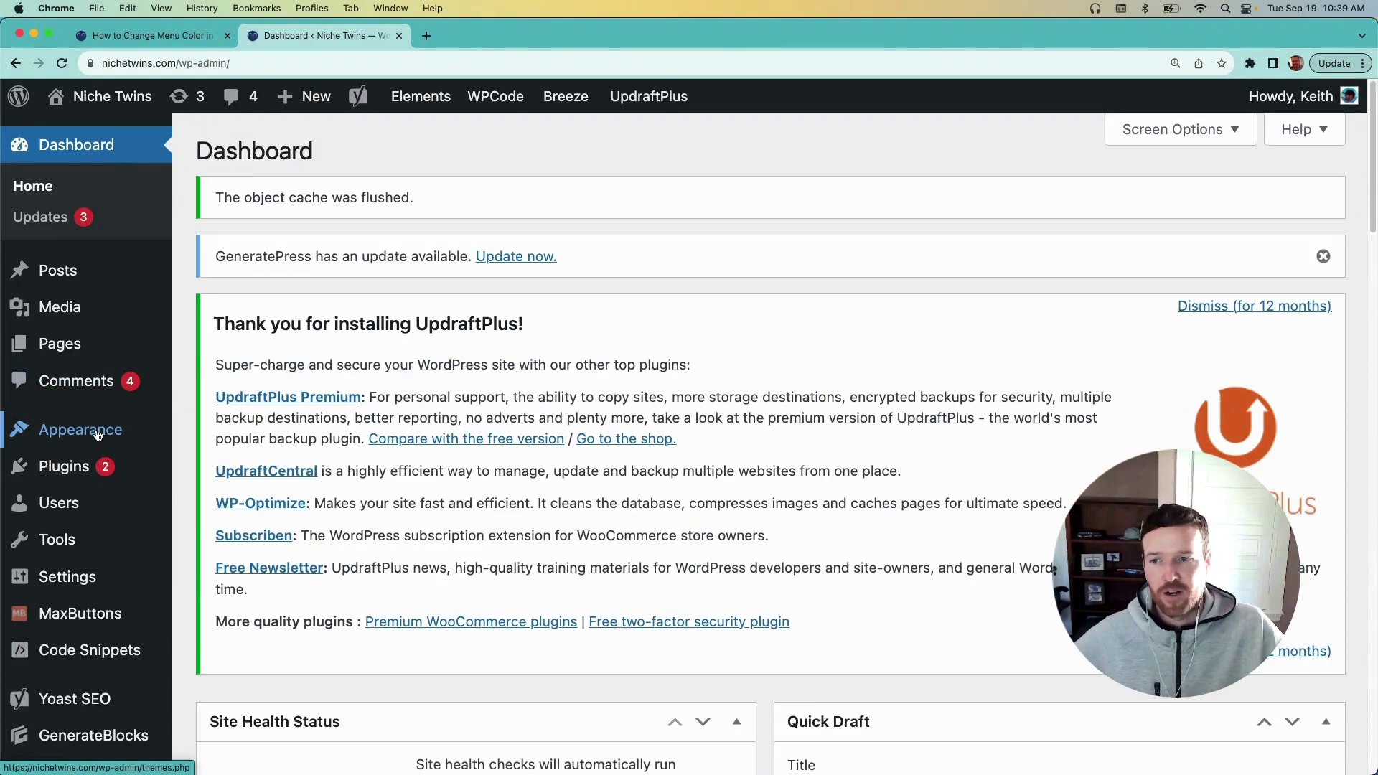
Step: Open Appearance > Menus and expand the About menu item's settings
{"action": "left_click", "coordinate": [97, 431]}
{"action": "scroll", "coordinate": [217, 528], "scroll_direction": "down", "scroll_amount": 10}
{"action": "mouse_move", "coordinate": [146, 399]}
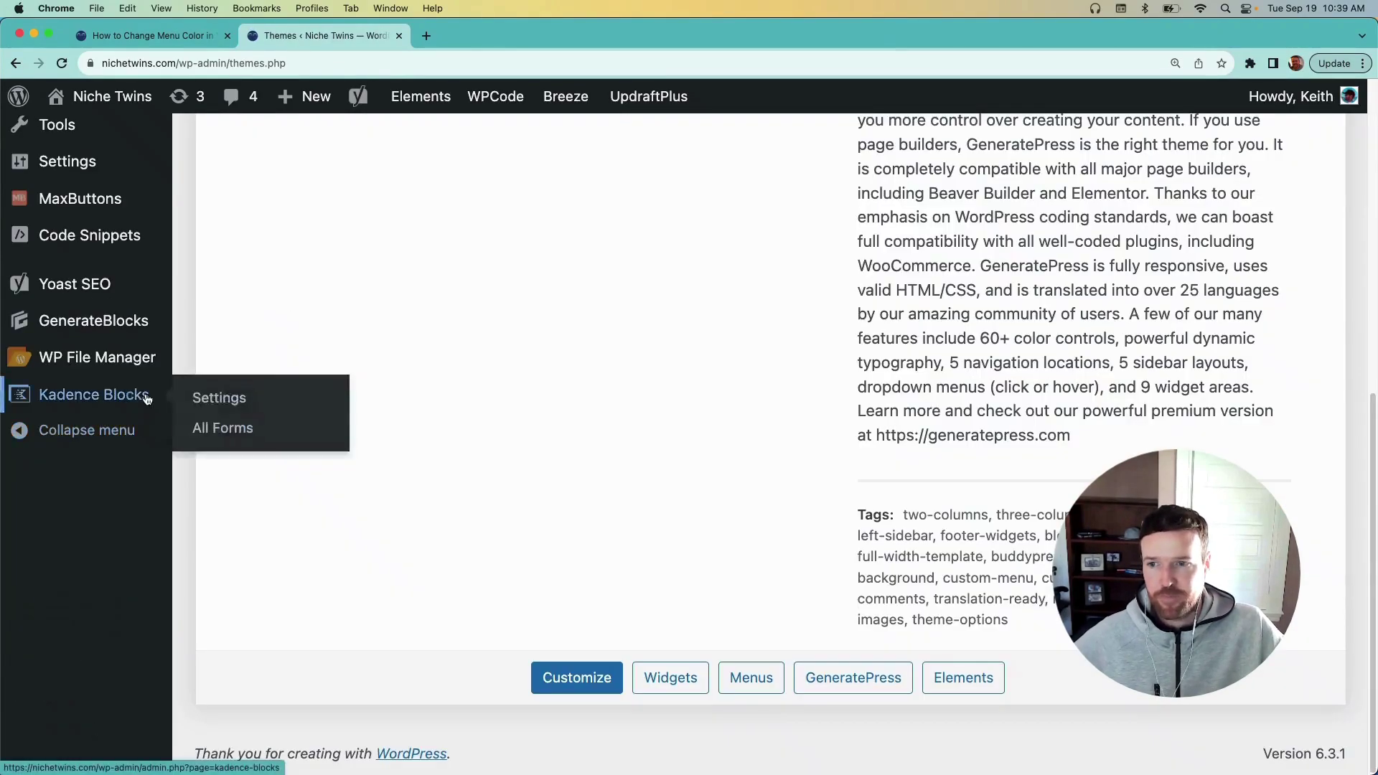
{"action": "scroll", "coordinate": [101, 217], "scroll_direction": "up", "scroll_amount": 4}
{"action": "scroll", "coordinate": [101, 217], "scroll_direction": "up", "scroll_amount": 3}
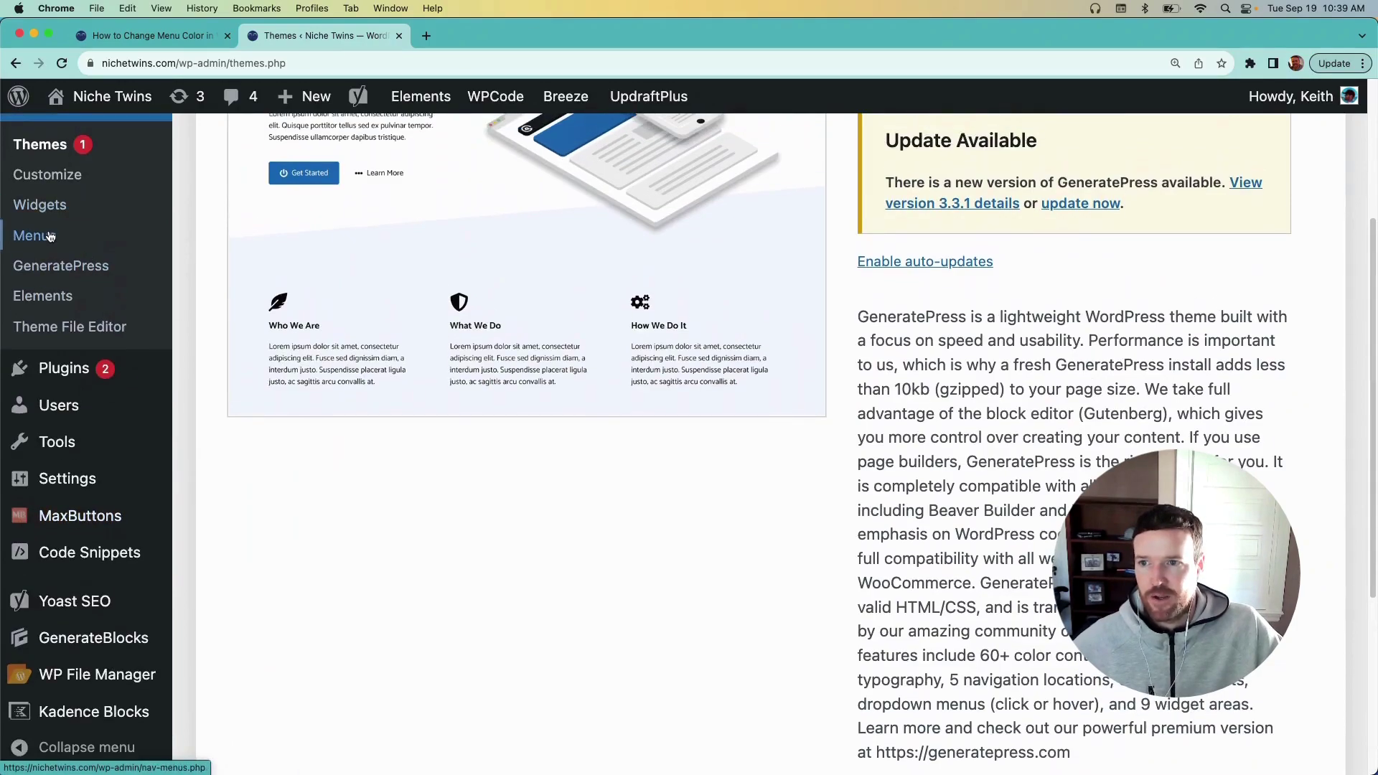
{"action": "left_click", "coordinate": [48, 236]}
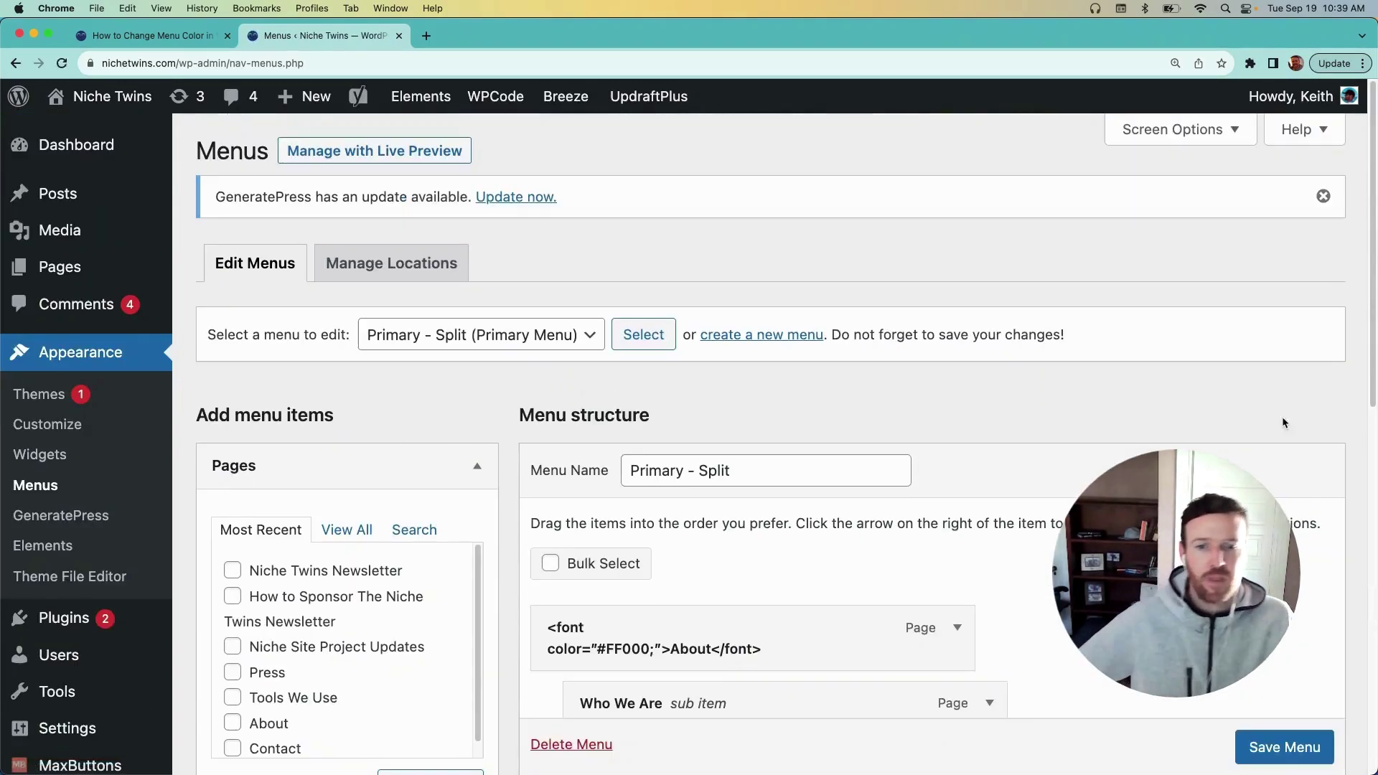
{"action": "scroll", "coordinate": [961, 407], "scroll_direction": "down", "scroll_amount": 5}
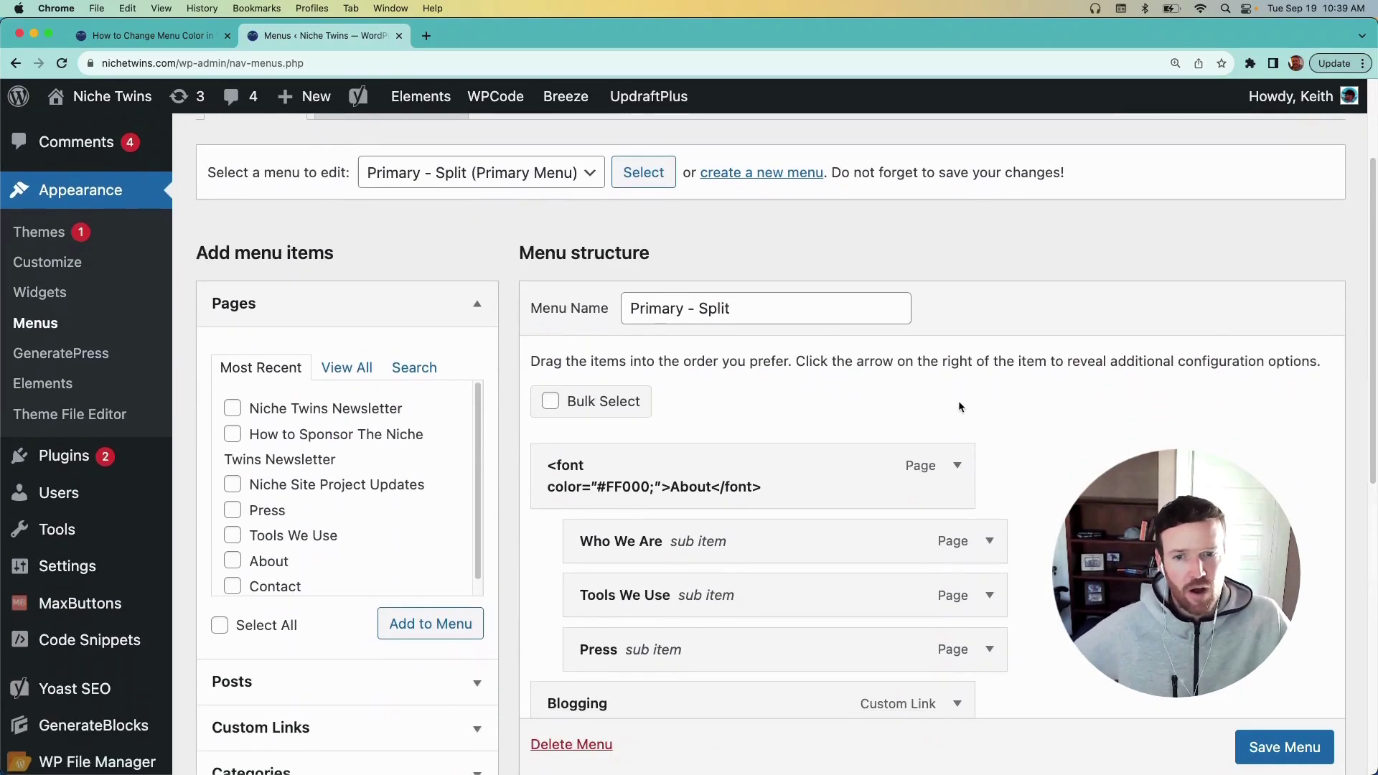
{"action": "left_click", "coordinate": [956, 467]}
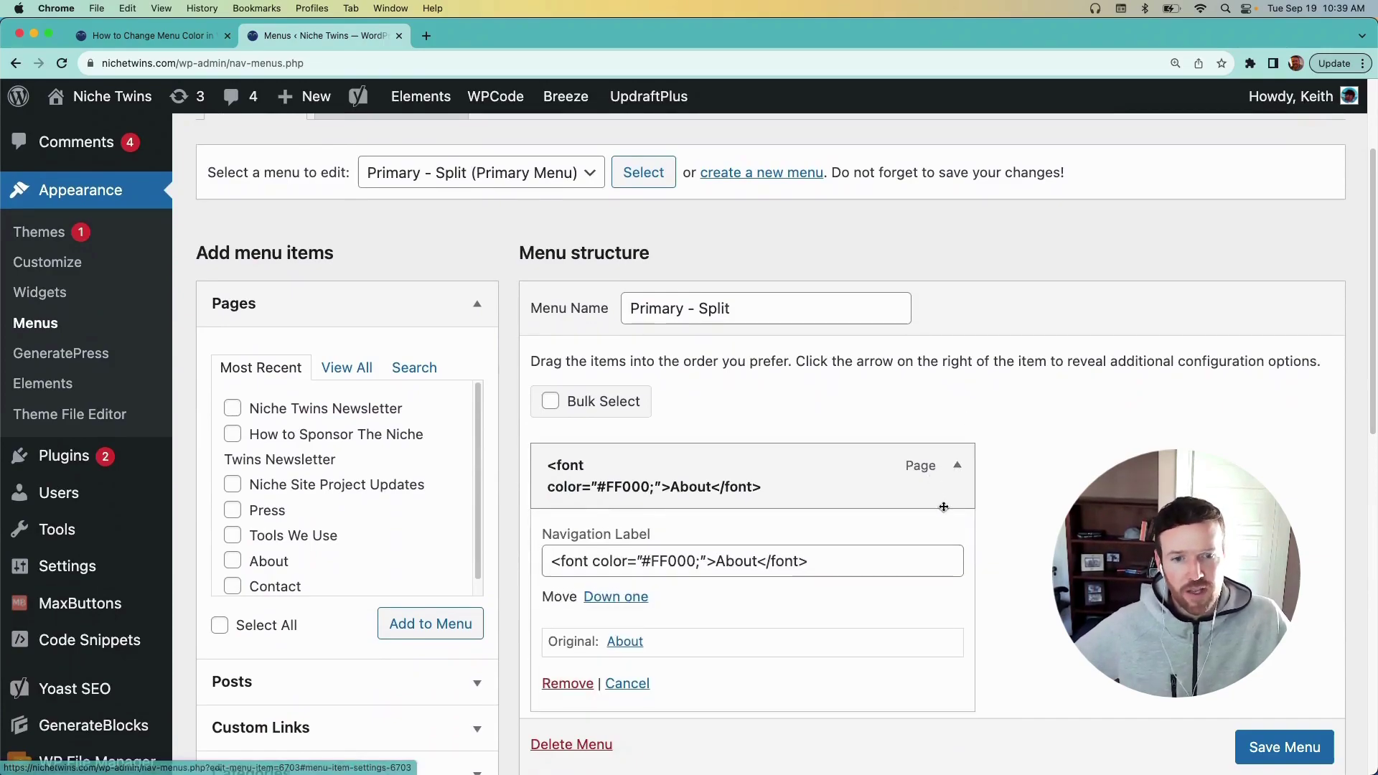
Step: Highlight the About Navigation Label's HTML and its #FF000 colour code, then return to the article
{"action": "scroll", "coordinate": [889, 516], "scroll_direction": "down", "scroll_amount": 2}
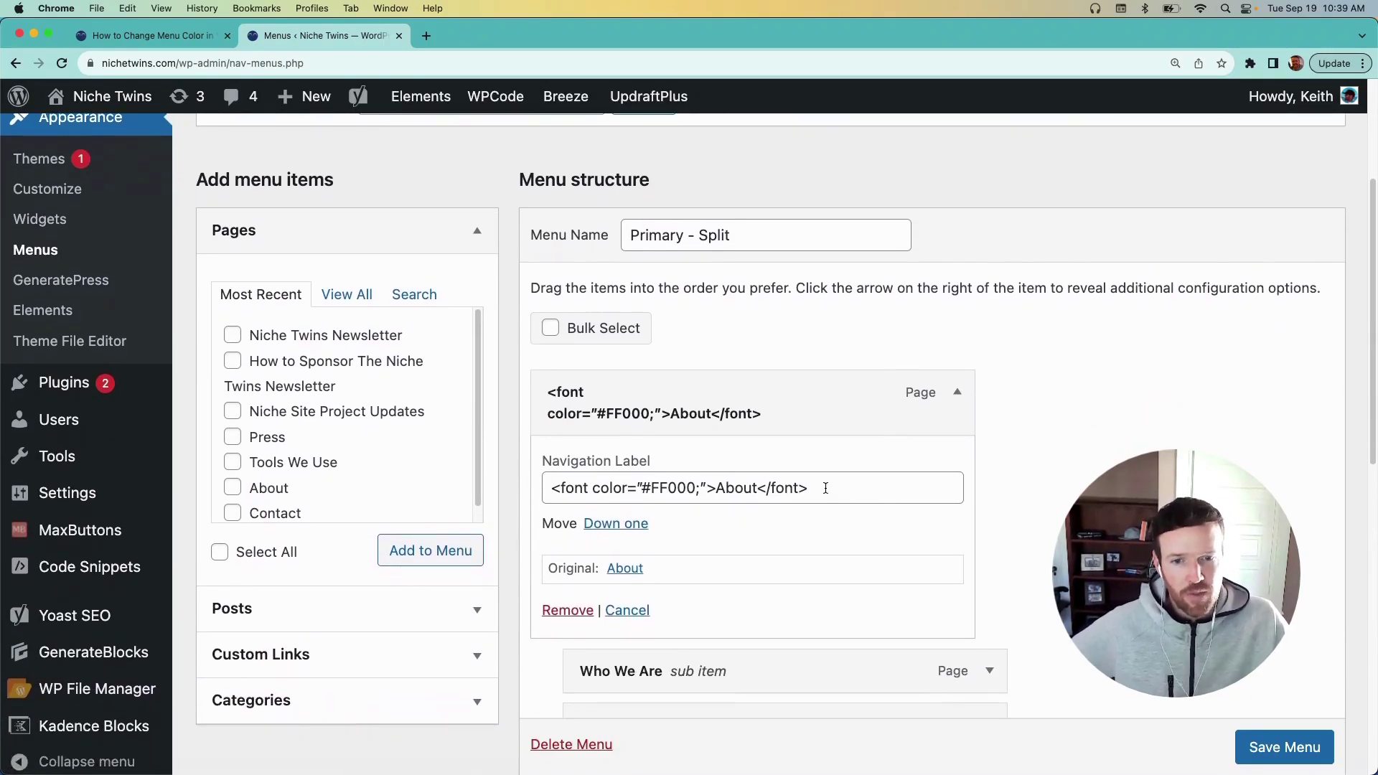
{"action": "left_click_drag", "start_coordinate": [825, 488], "coordinate": [555, 490]}
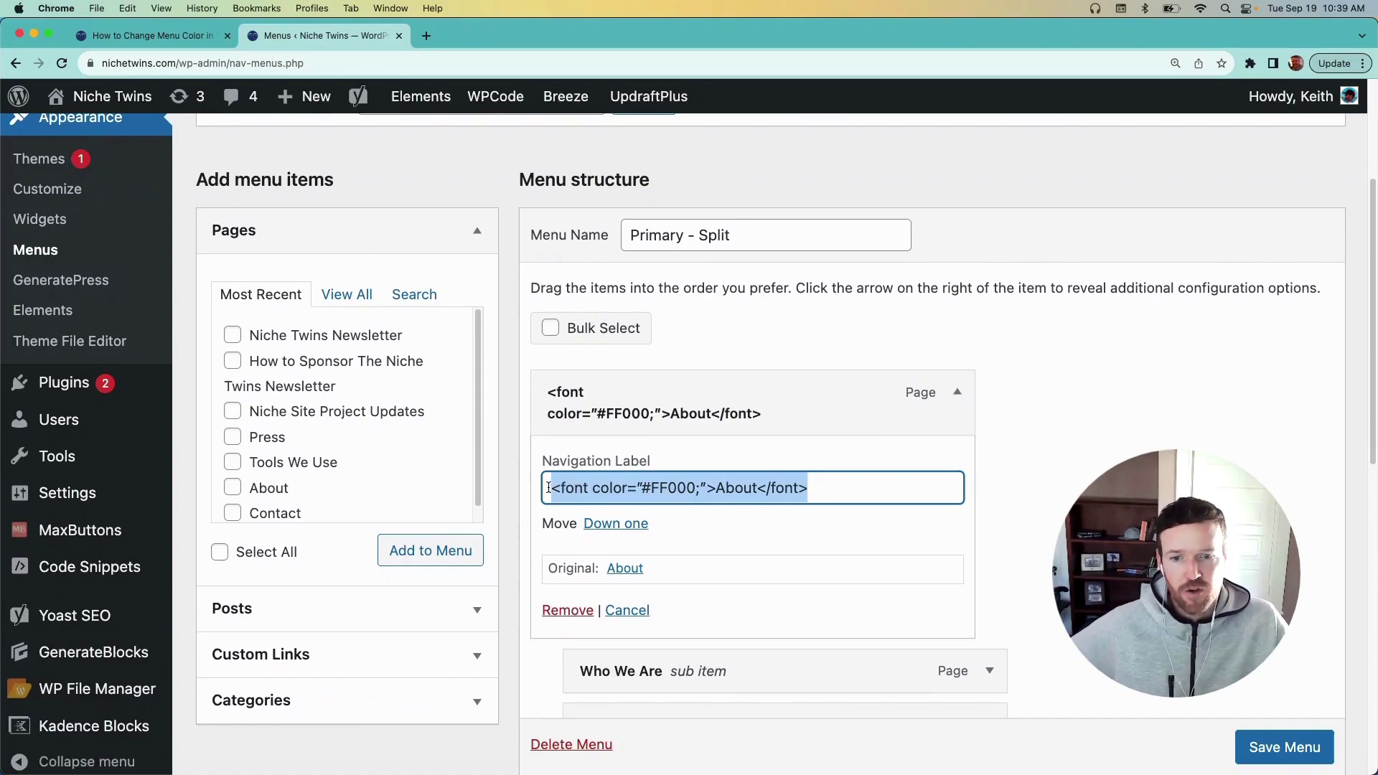
{"action": "left_click", "coordinate": [755, 488]}
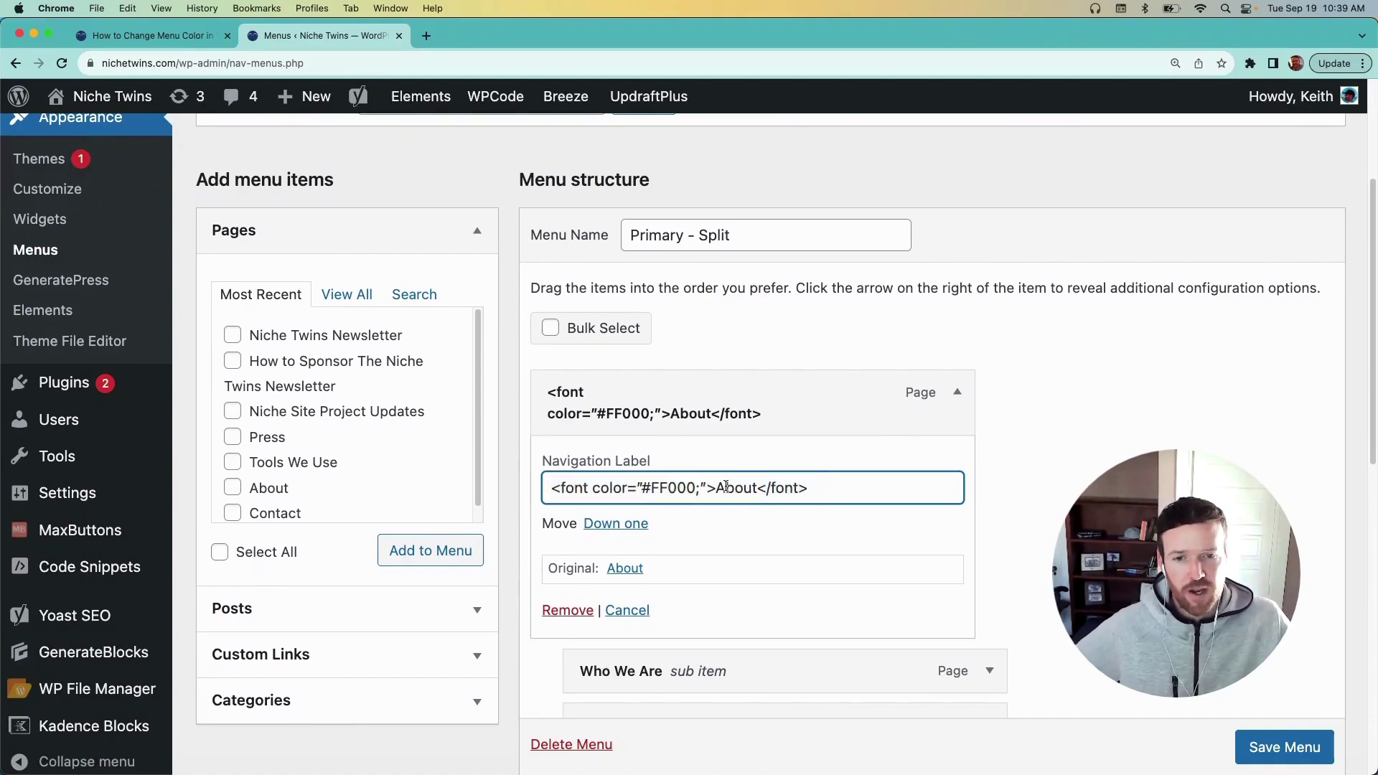
{"action": "left_click_drag", "start_coordinate": [720, 488], "coordinate": [756, 489]}
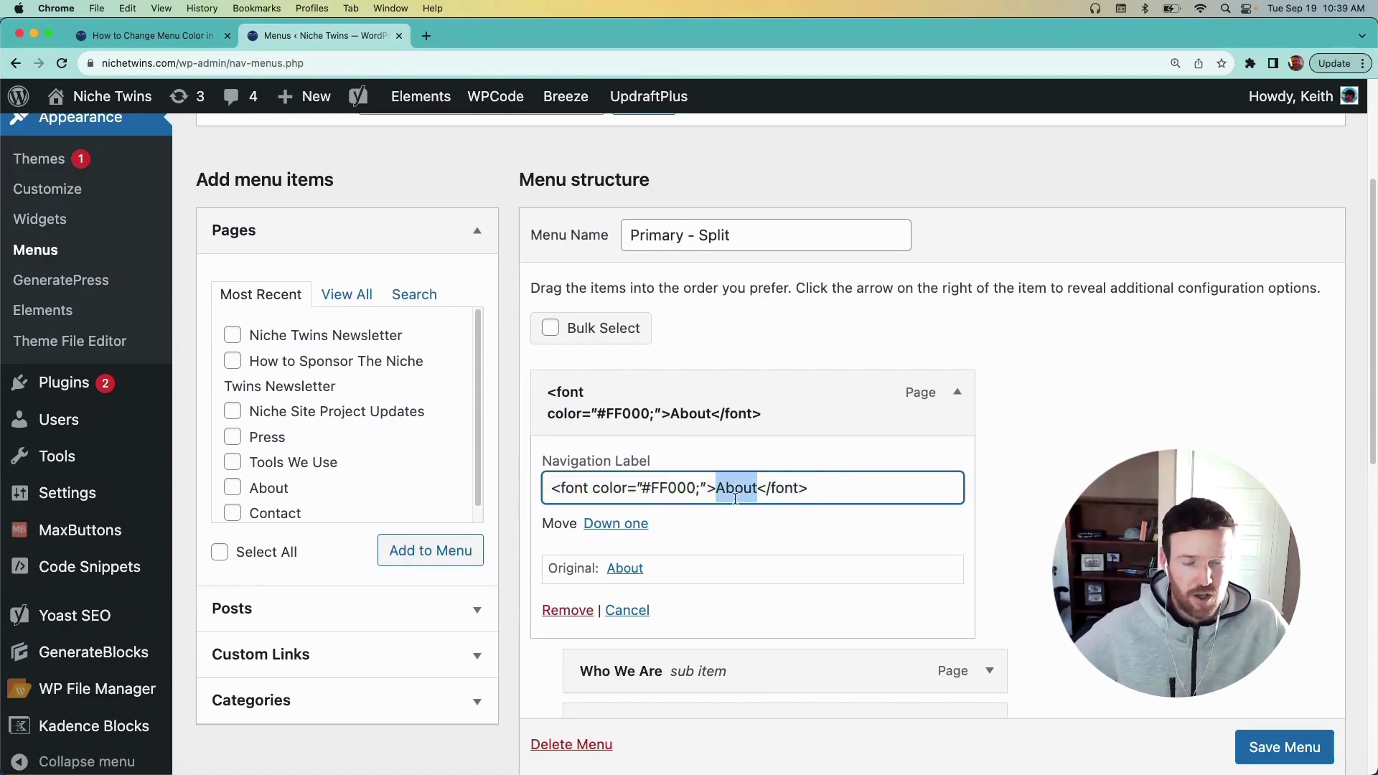
{"action": "left_click_drag", "start_coordinate": [818, 493], "coordinate": [549, 487]}
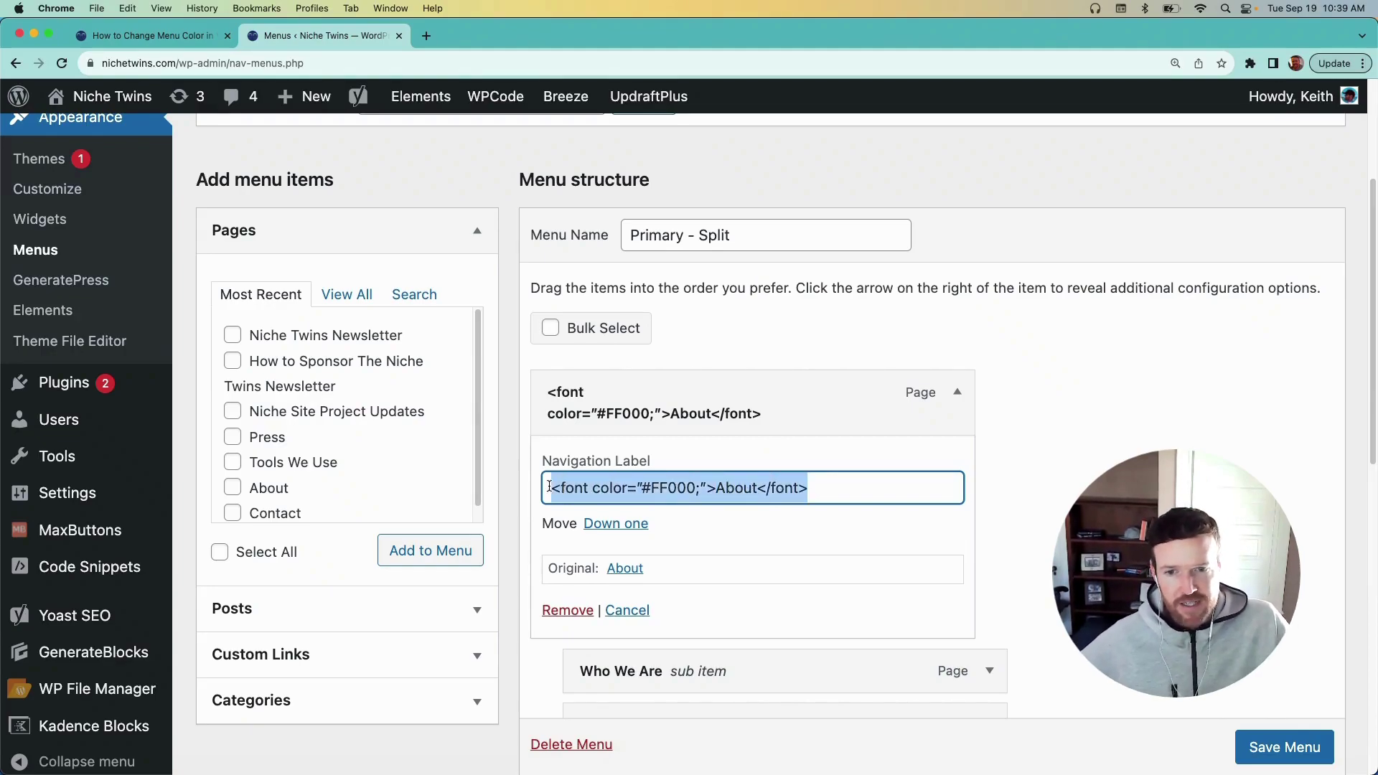
{"action": "left_click", "coordinate": [644, 488]}
{"action": "left_click_drag", "start_coordinate": [642, 488], "coordinate": [691, 486]}
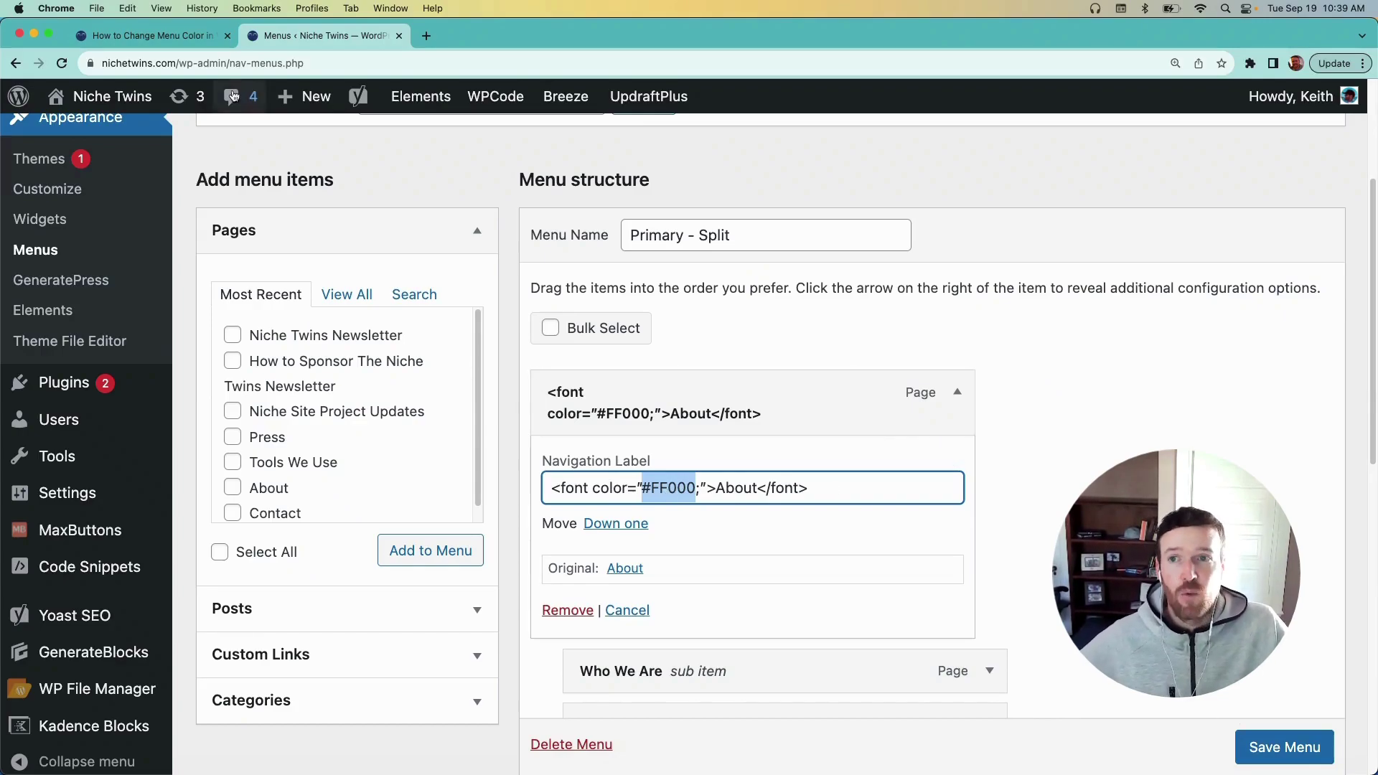
{"action": "left_click", "coordinate": [166, 34]}
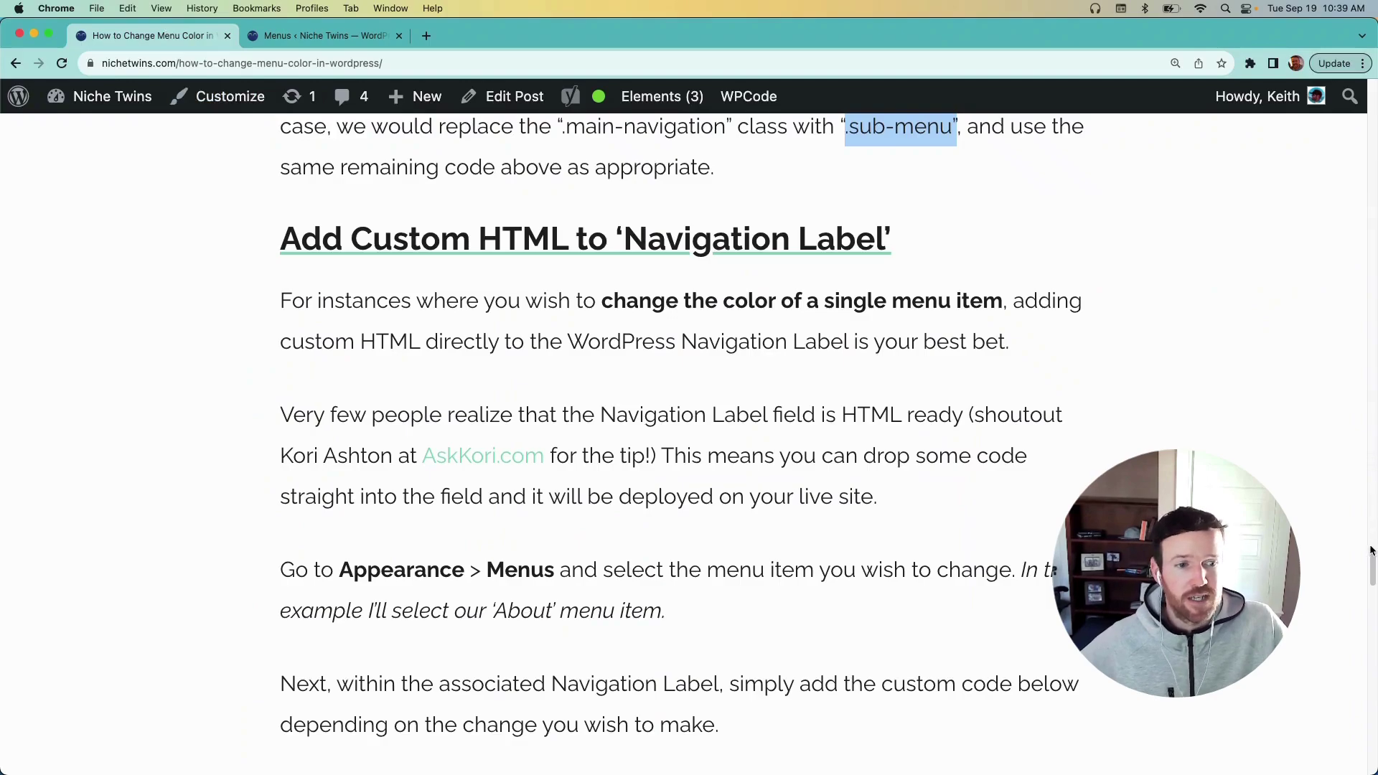
Step: Open the live site's mobile menu to check About shows in green
{"action": "left_click_drag", "start_coordinate": [1371, 550], "coordinate": [1371, 85]}
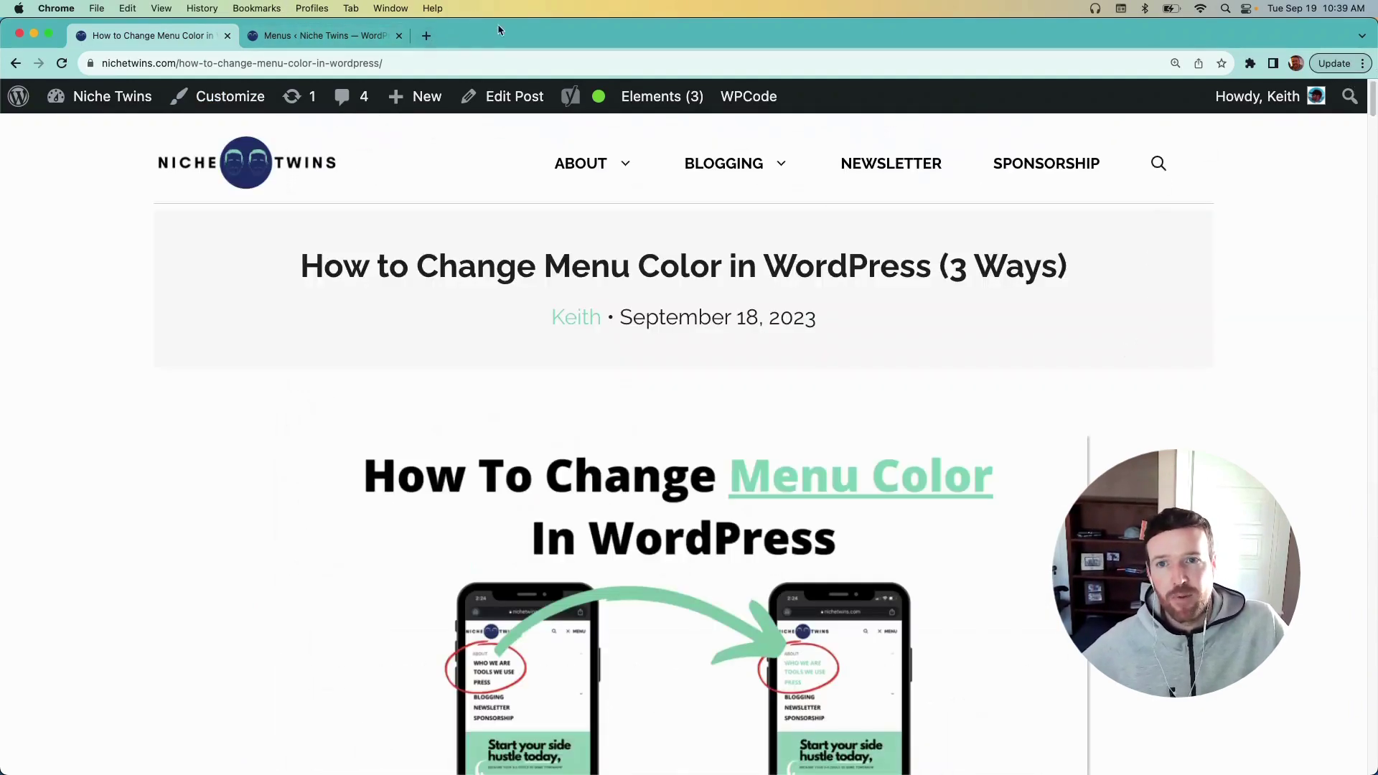
{"action": "left_click_drag", "start_coordinate": [498, 28], "coordinate": [519, 64]}
{"action": "left_click", "coordinate": [330, 90]}
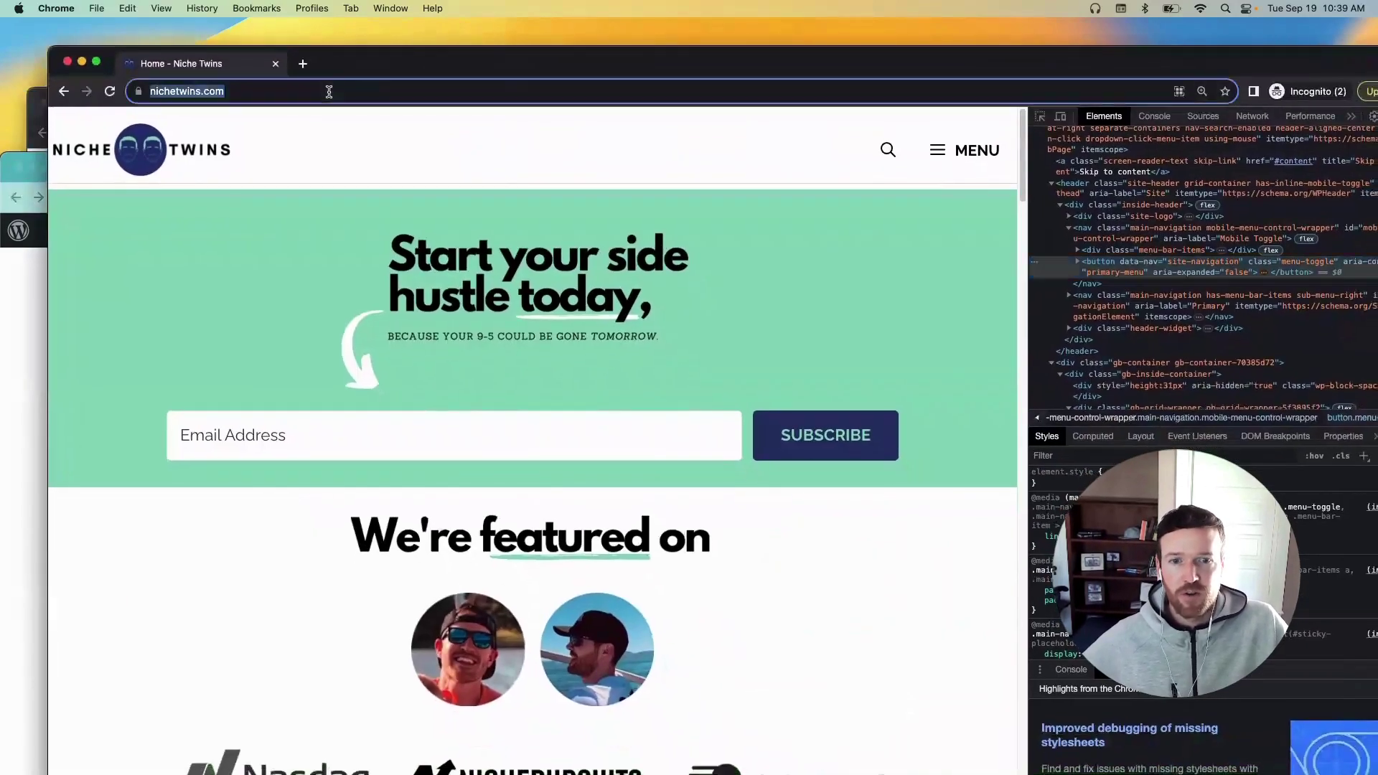
{"action": "left_click", "coordinate": [957, 158]}
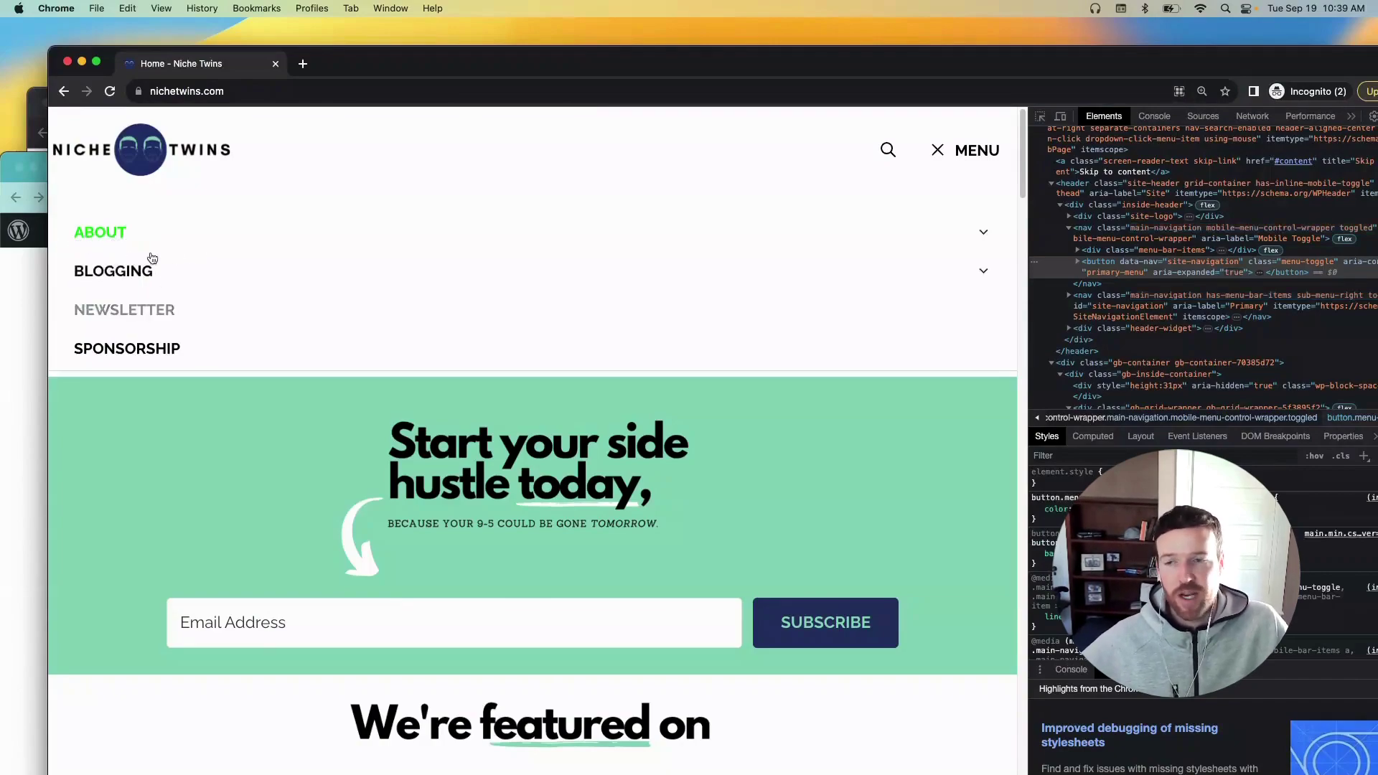
Step: Bring the tutorial article window back to the front, maximised
{"action": "left_click_drag", "start_coordinate": [358, 79], "coordinate": [595, 82]}
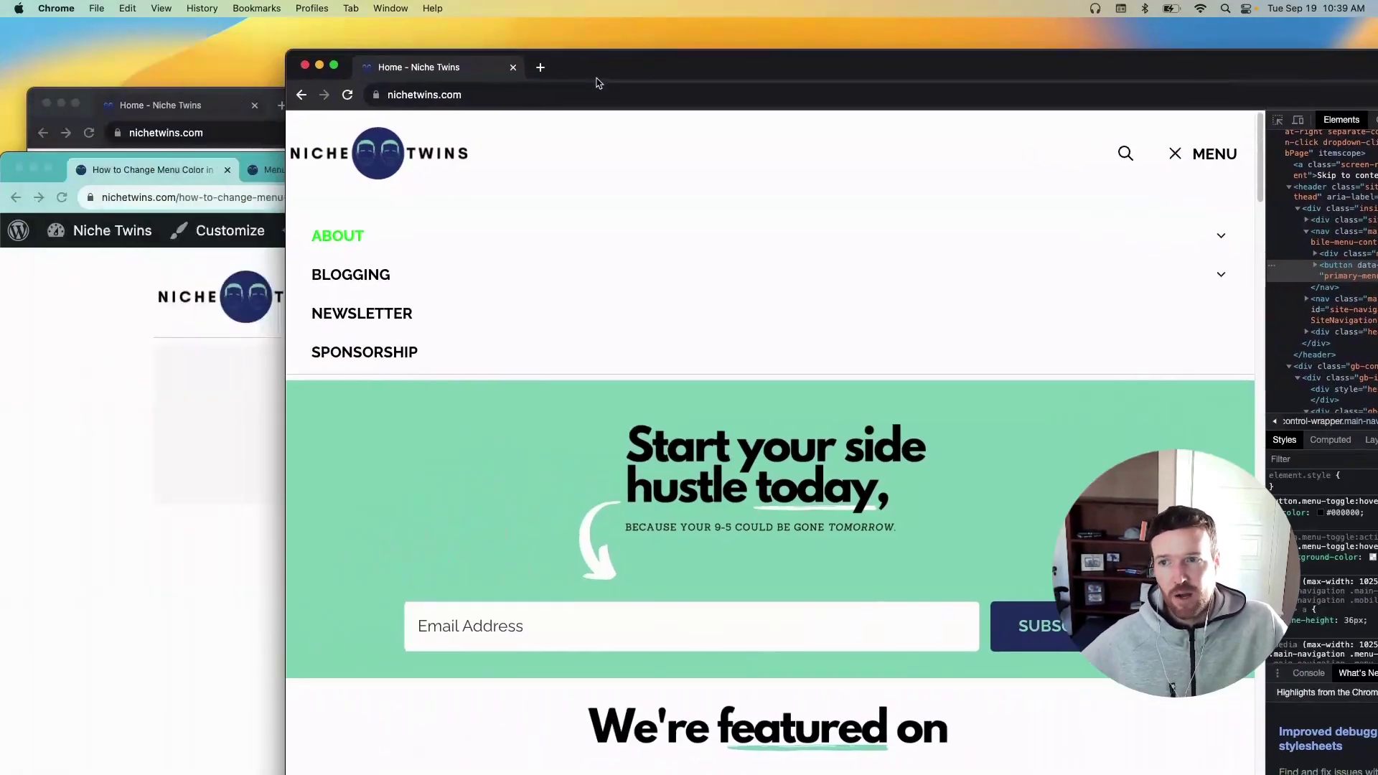
{"action": "left_click", "coordinate": [197, 197]}
{"action": "double_click", "coordinate": [488, 168]}
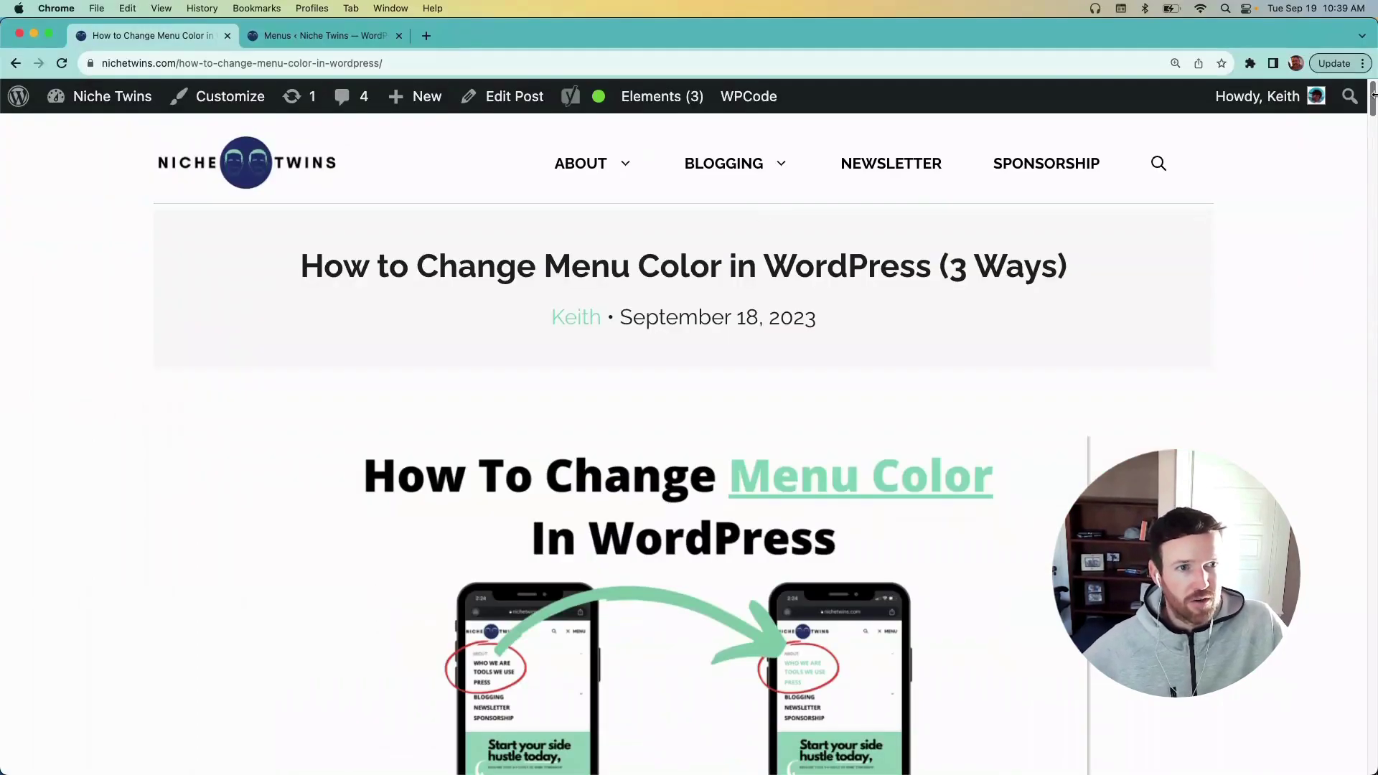
{"action": "left_click_drag", "start_coordinate": [1372, 96], "coordinate": [1373, 596]}
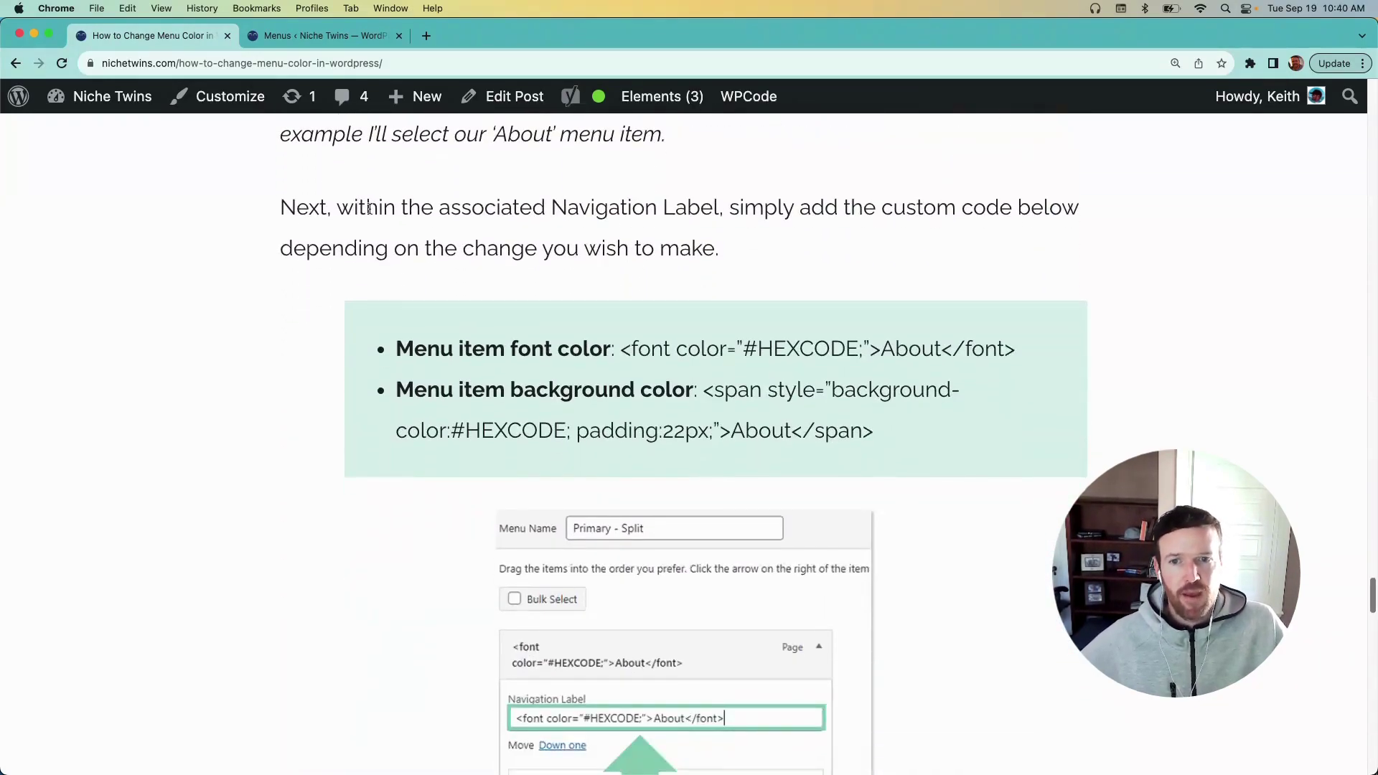
{"action": "left_click_drag", "start_coordinate": [1034, 343], "coordinate": [622, 345]}
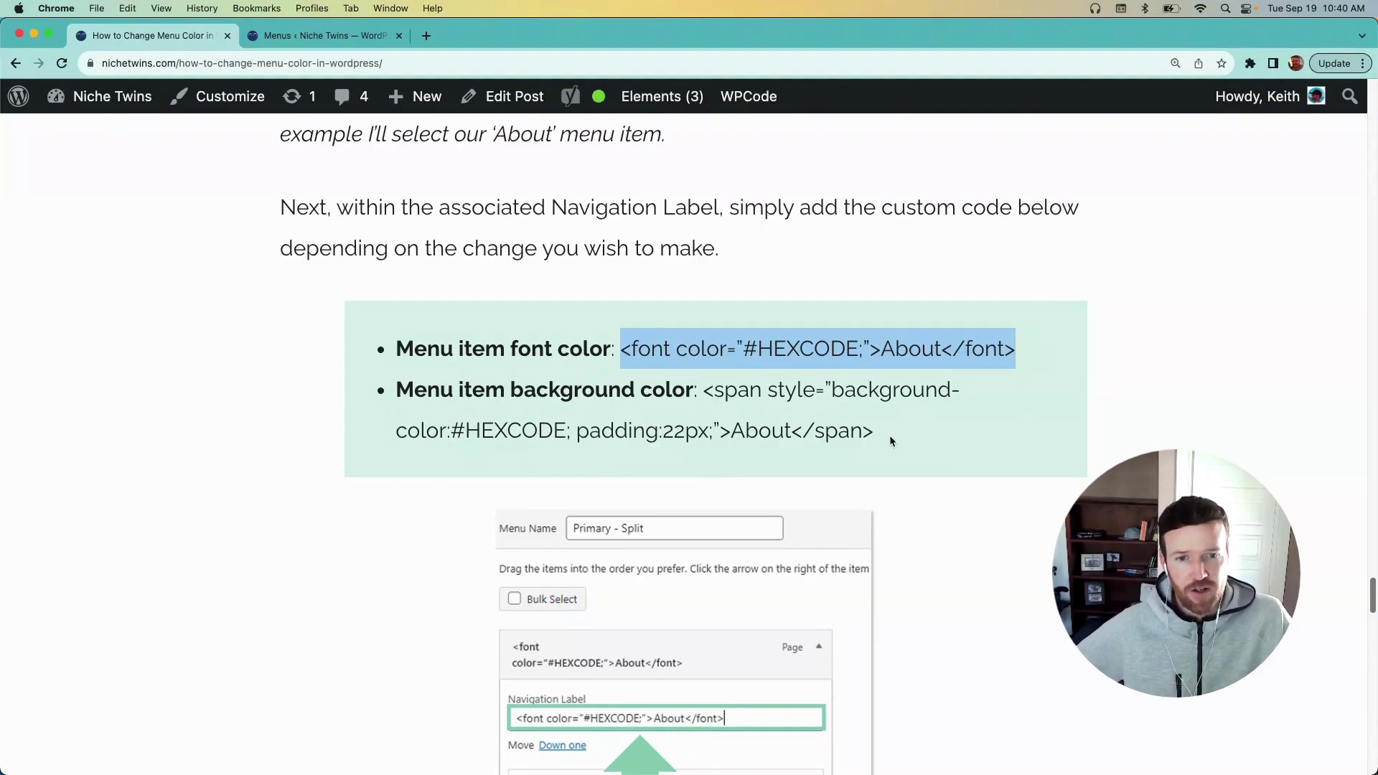
{"action": "left_click_drag", "start_coordinate": [890, 435], "coordinate": [703, 384]}
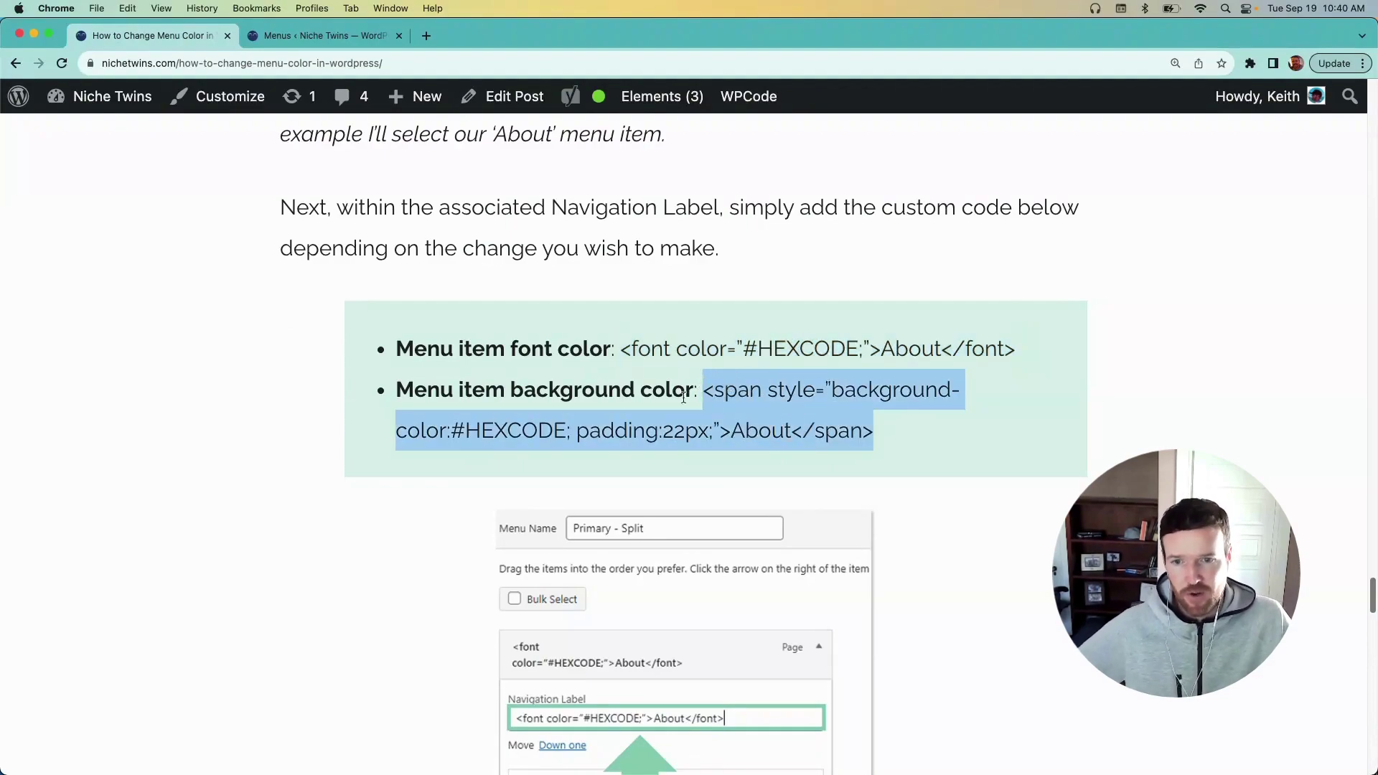
{"action": "left_click", "coordinate": [597, 431]}
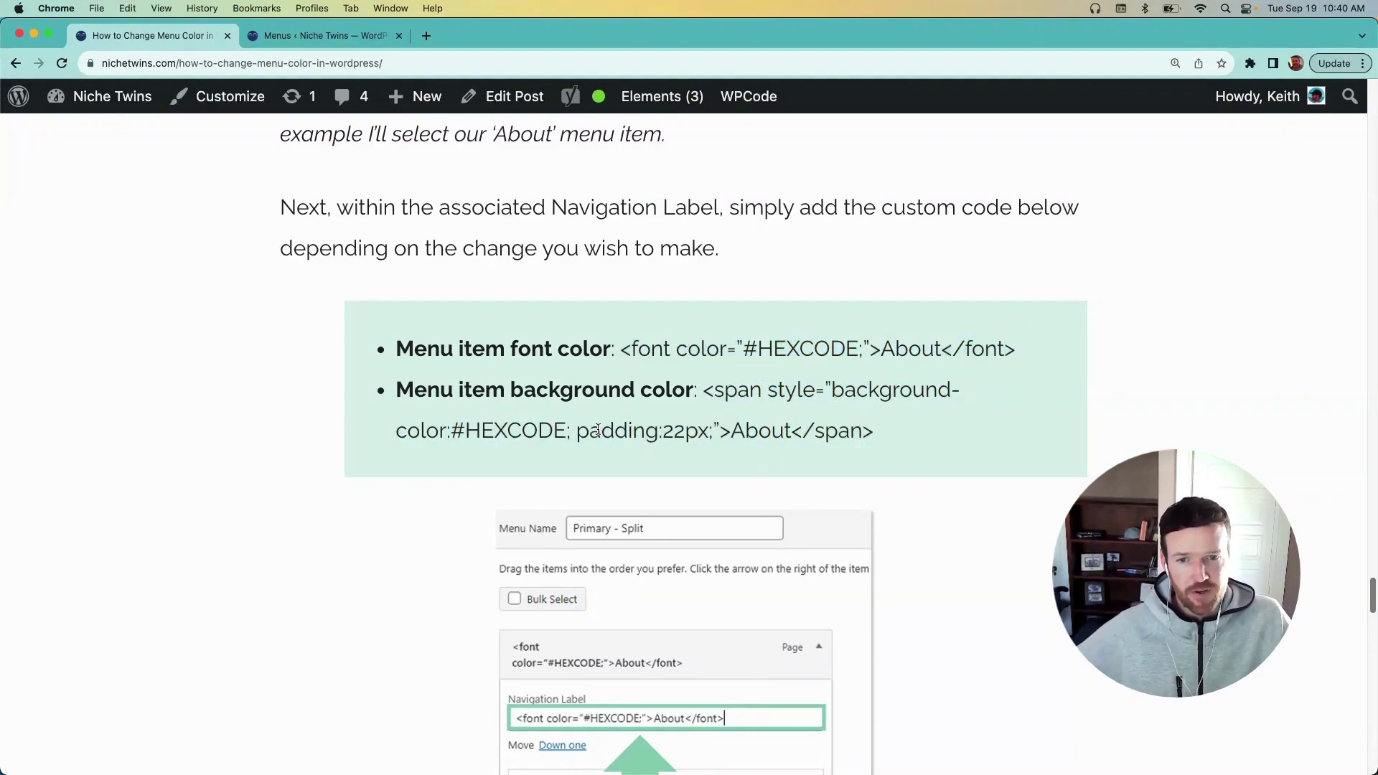
{"action": "left_click_drag", "start_coordinate": [581, 431], "coordinate": [711, 431]}
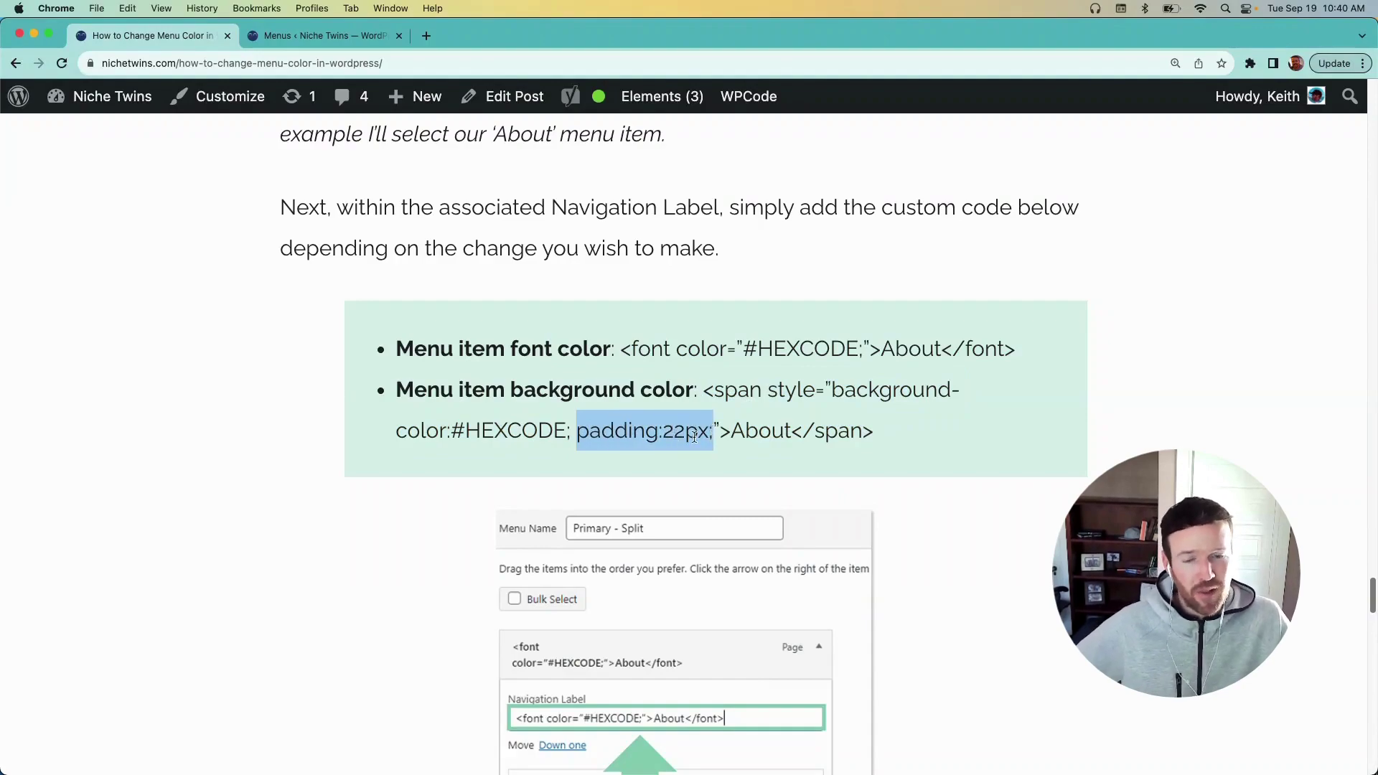